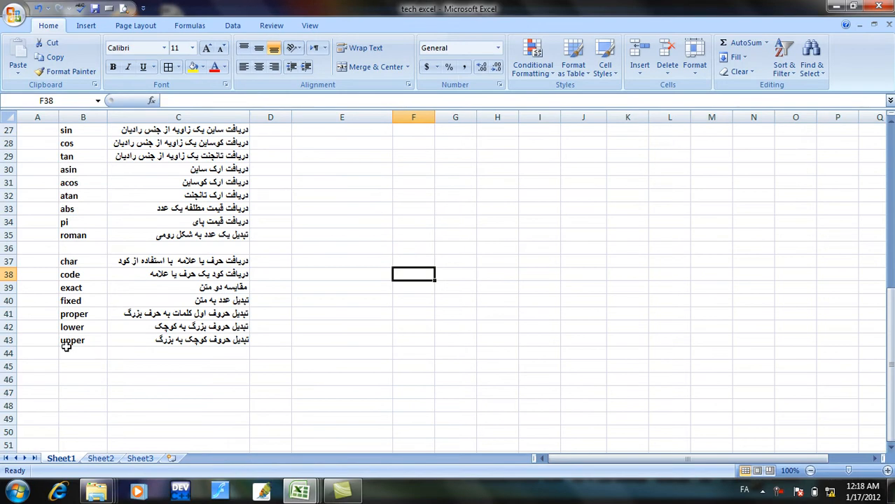
Bring up the symbol chooser and set its character codes to ASCII (decimal).
{"action": "left_click_drag", "start_coordinate": [77, 263], "coordinate": [79, 276]}
{"action": "left_click", "coordinate": [77, 261]}
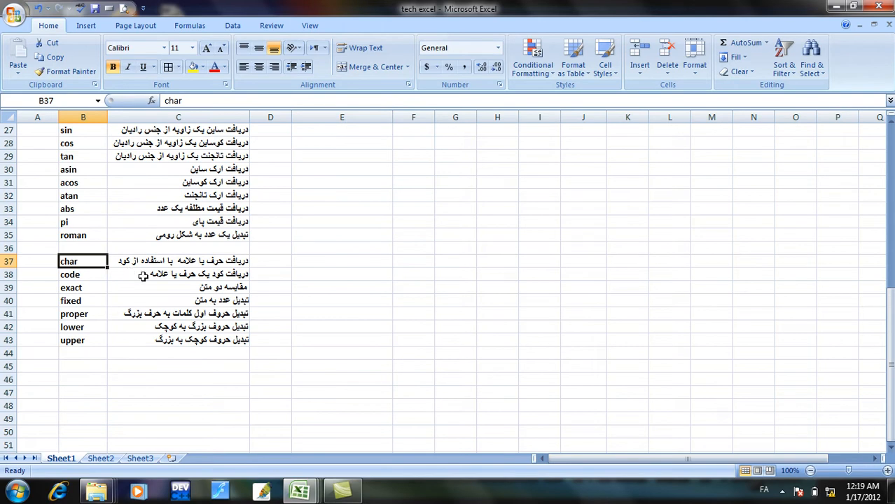
{"action": "left_click", "coordinate": [87, 31]}
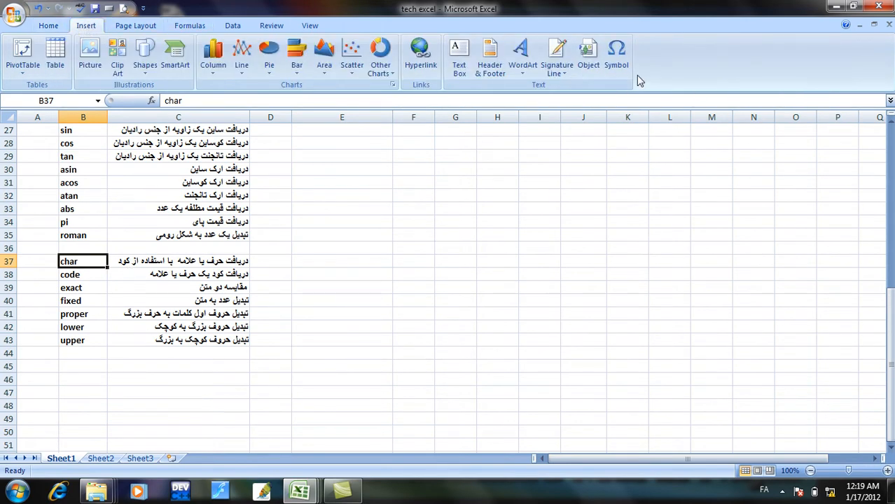
{"action": "left_click", "coordinate": [616, 66]}
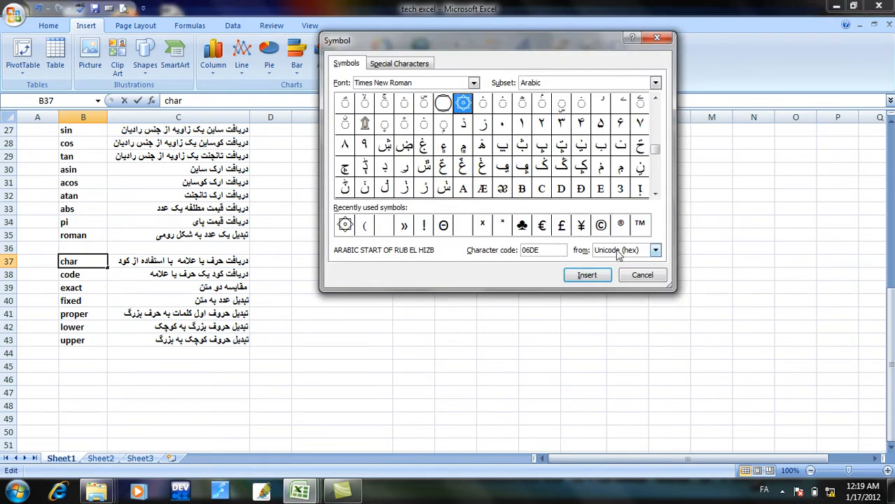
{"action": "left_click", "coordinate": [653, 252]}
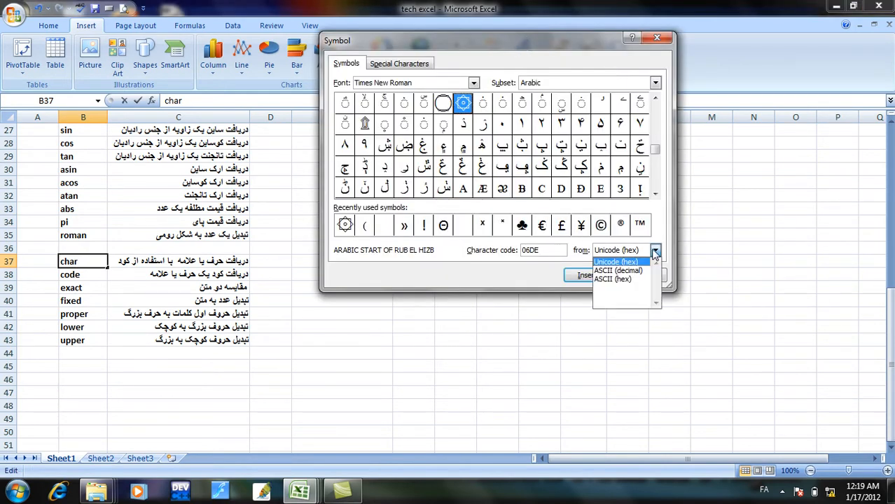
{"action": "left_click", "coordinate": [644, 271]}
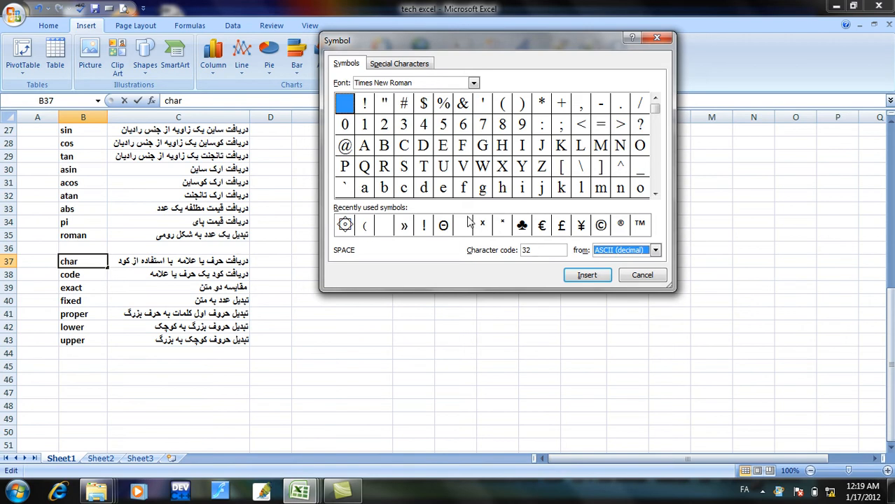
Look up the character codes of 1, A, X, lowercase l and the trade mark sign, and close the symbol chooser without inserting anything.
{"action": "left_click", "coordinate": [364, 126]}
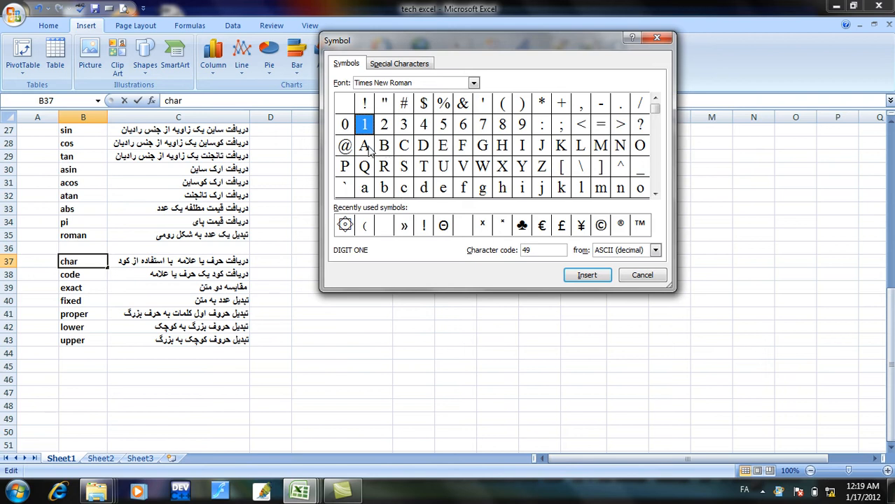
{"action": "left_click", "coordinate": [367, 149]}
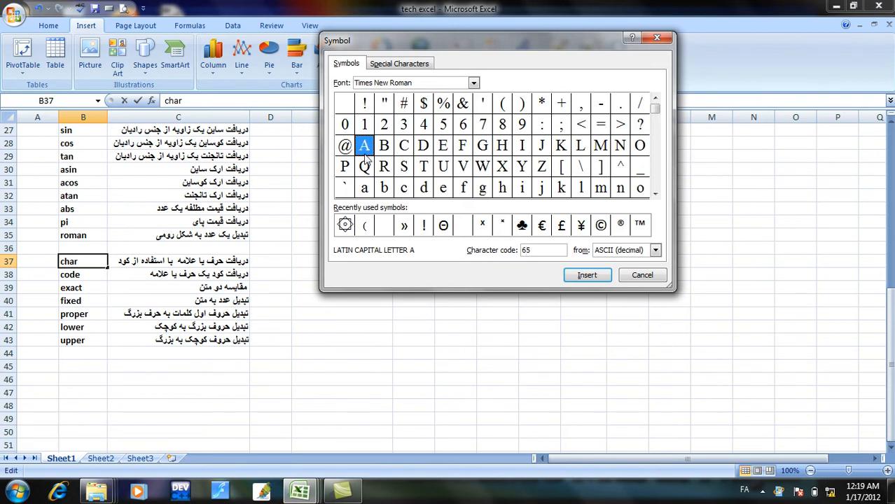
{"action": "left_click", "coordinate": [502, 169]}
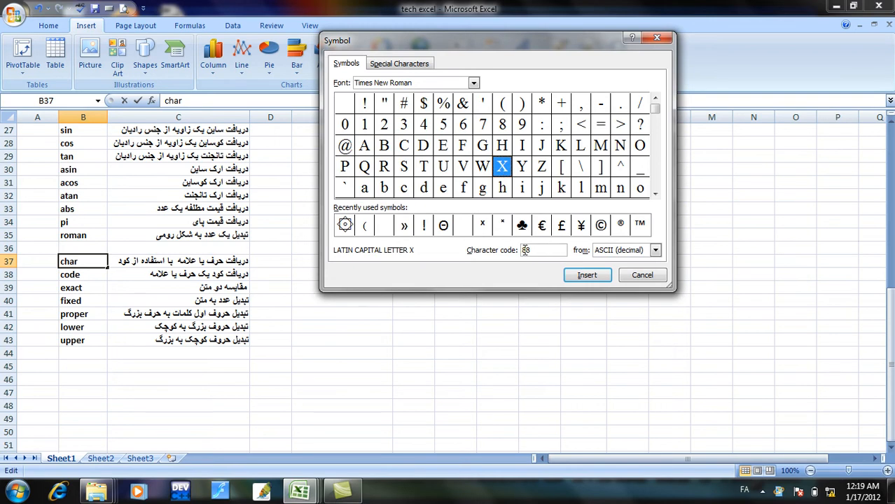
{"action": "left_click", "coordinate": [581, 189]}
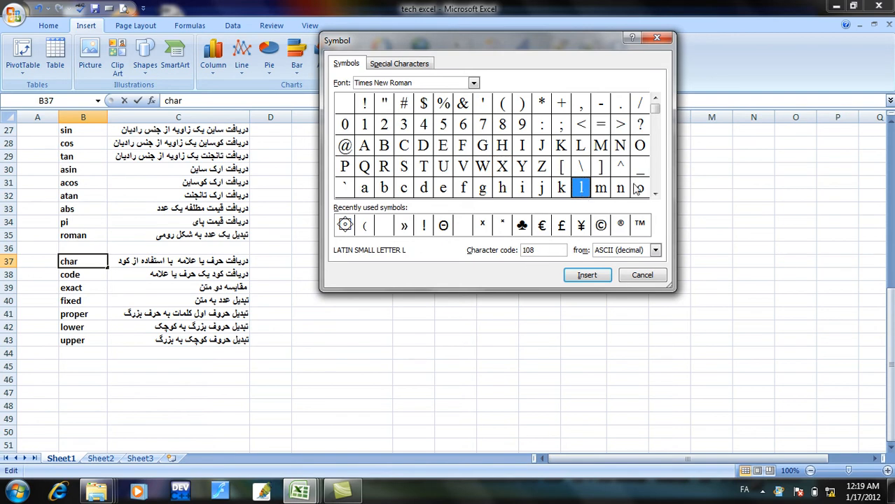
{"action": "left_click_drag", "start_coordinate": [656, 112], "coordinate": [658, 155]}
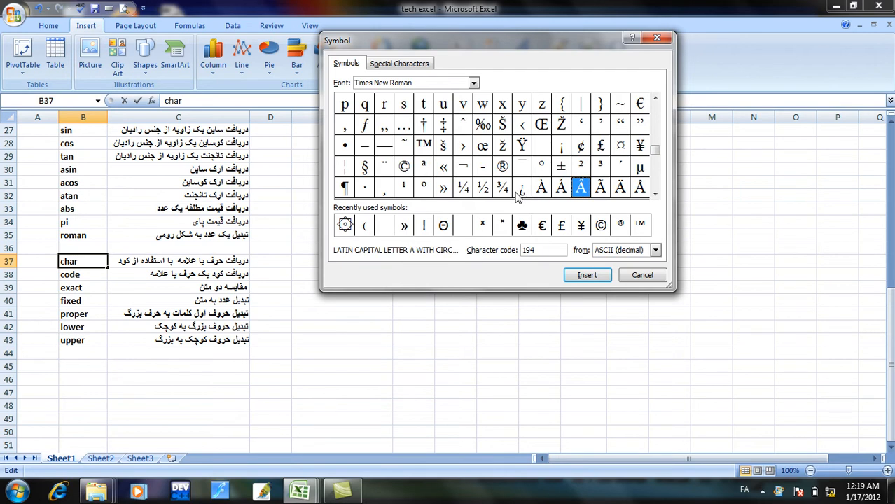
{"action": "left_click", "coordinate": [424, 147]}
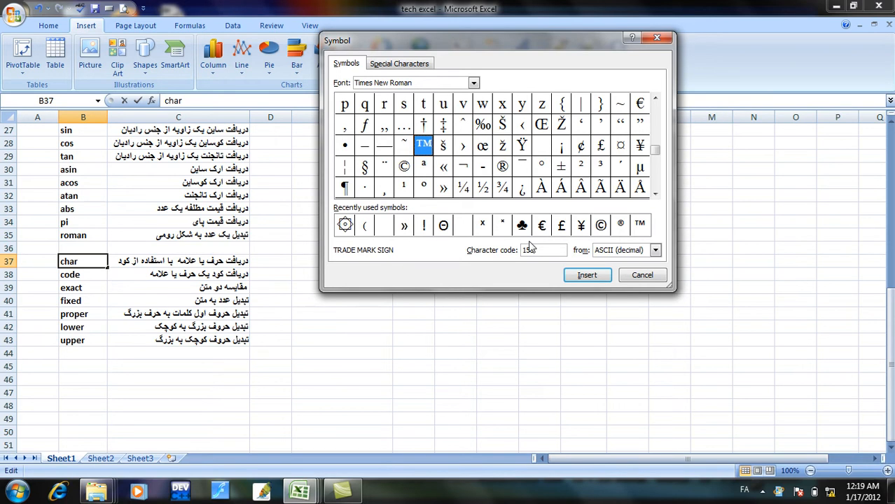
{"action": "left_click", "coordinate": [662, 39]}
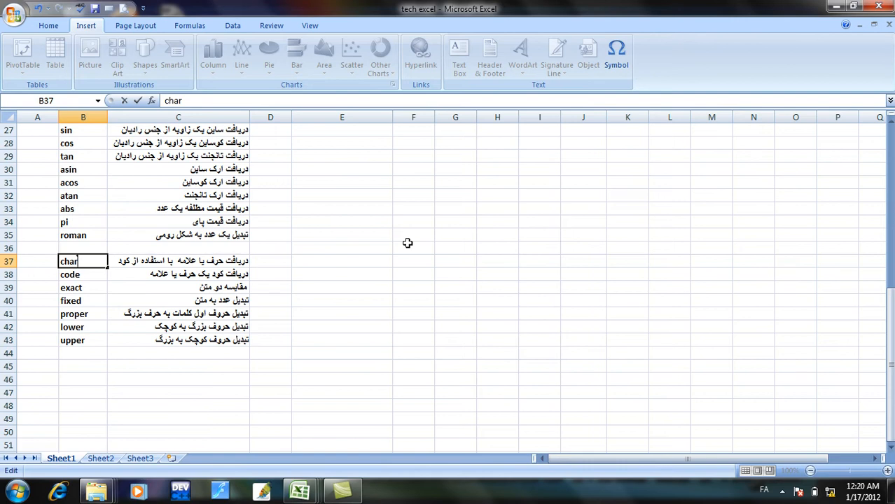
Change the input language to English and clear the contents of D11:H20 on Sheet3.
{"action": "key", "text": "alt+shift"}
{"action": "left_click", "coordinate": [140, 458]}
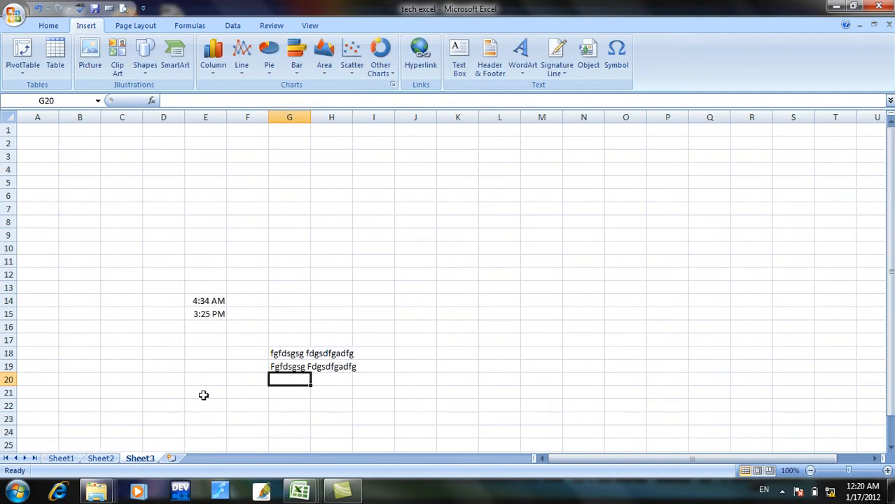
{"action": "left_click_drag", "start_coordinate": [183, 261], "coordinate": [334, 378]}
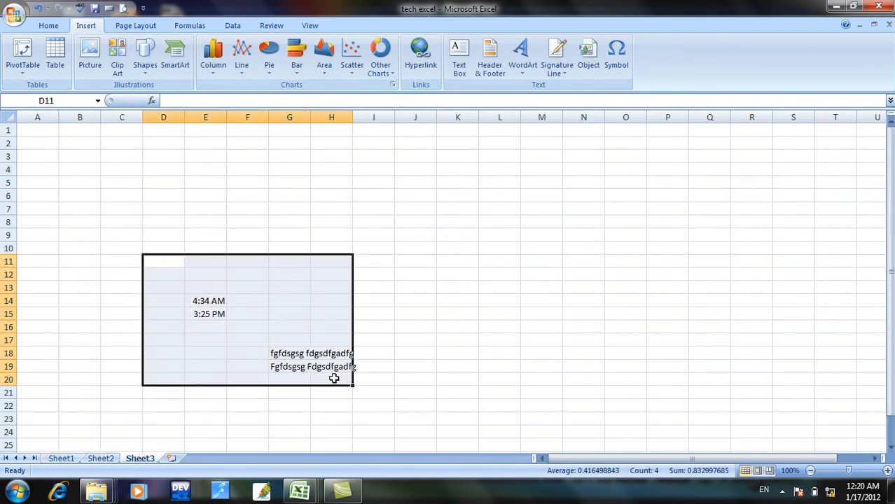
{"action": "key", "text": "Delete"}
Enter the number 89 in cell E11 and the label "char" in cell E12.
{"action": "left_click", "coordinate": [212, 272]}
{"action": "left_click", "coordinate": [208, 264]}
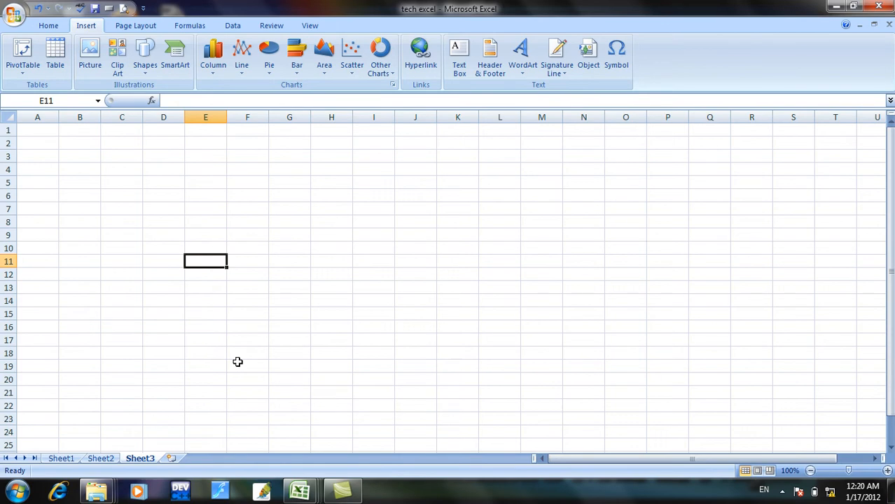
{"action": "type", "text": "89"}
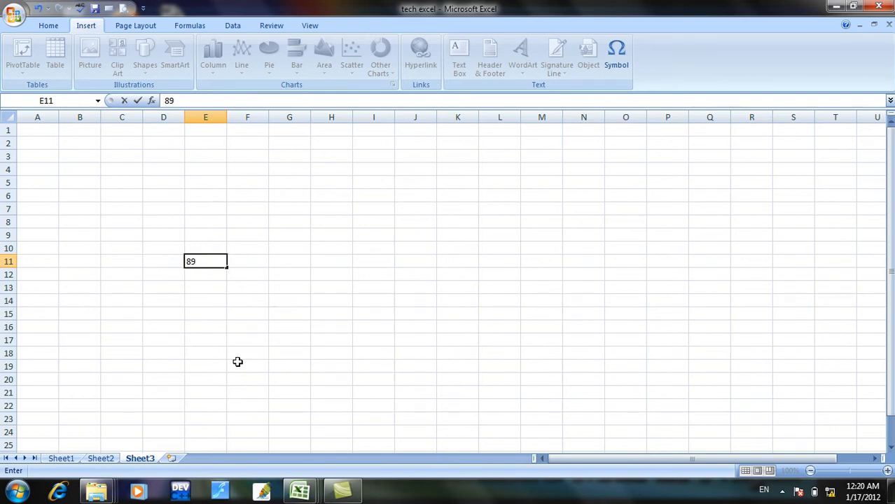
{"action": "left_click", "coordinate": [208, 273]}
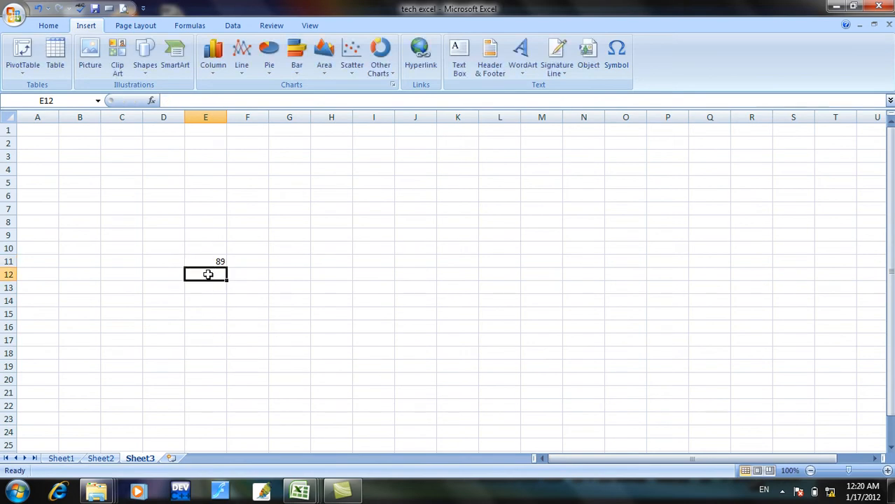
{"action": "type", "text": "char"}
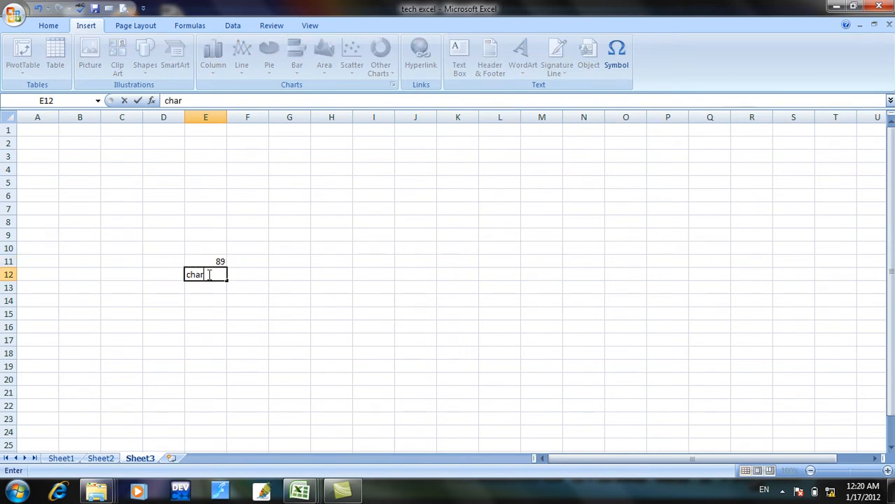
{"action": "key", "text": "Return"}
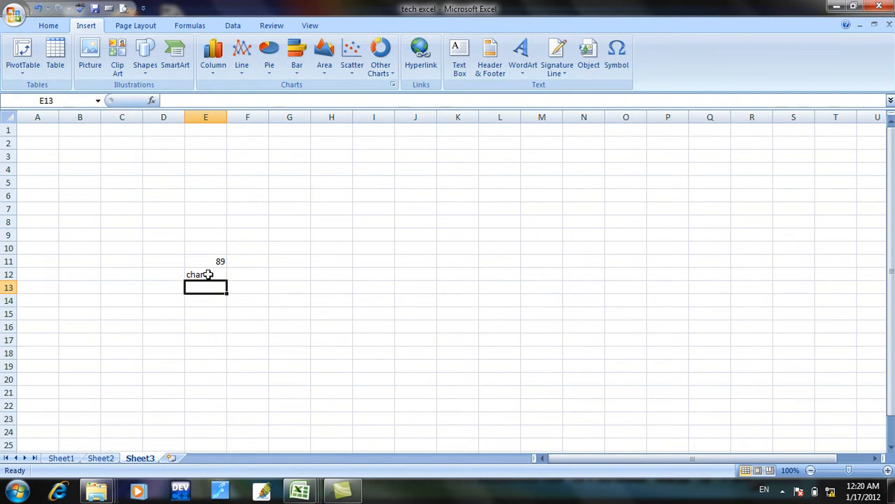
Enter the formula =char(E11) in cell E13 to get the character for the code in E11.
{"action": "type", "text": "=c"}
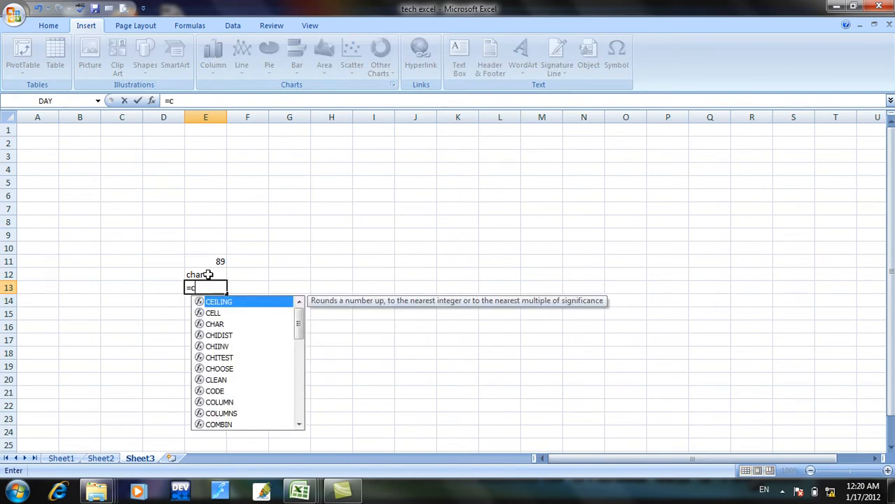
{"action": "type", "text": "har("}
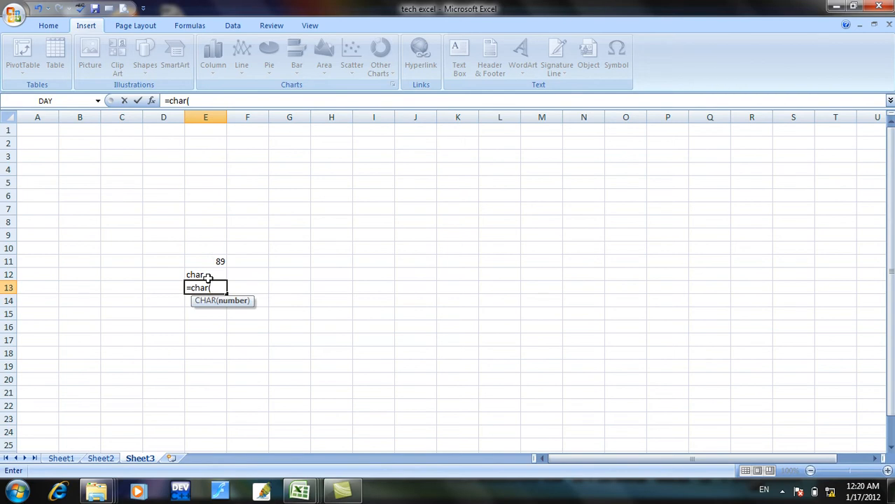
{"action": "left_click", "coordinate": [217, 261]}
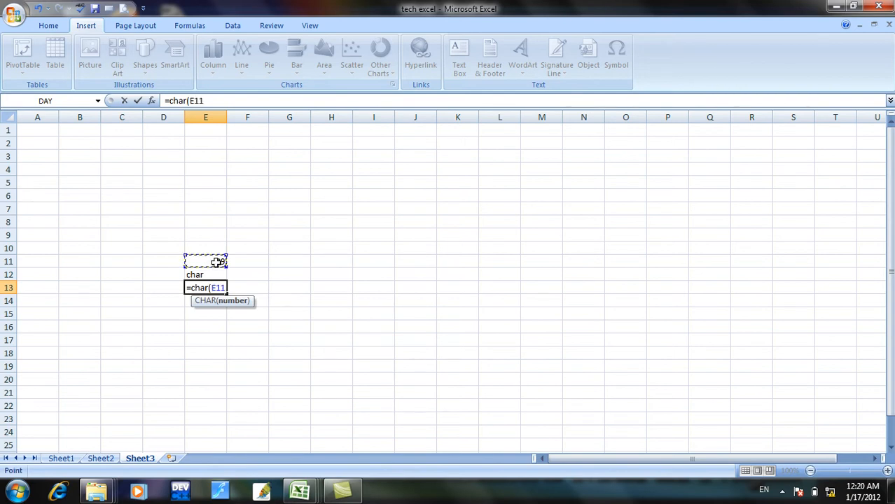
{"action": "type", "text": ")"}
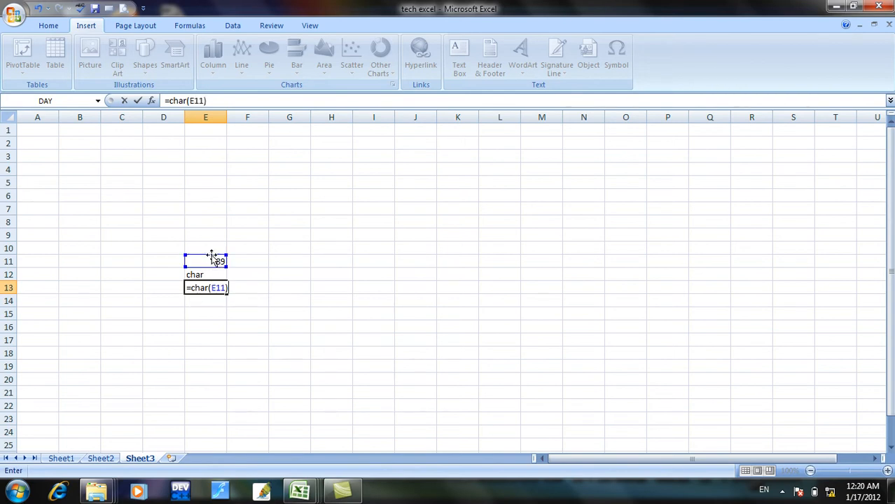
{"action": "key", "text": "Return"}
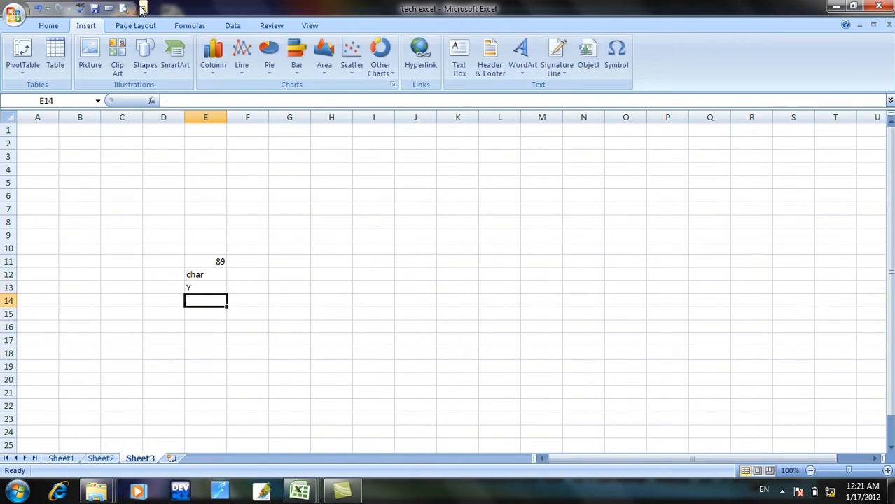
Check the formula result in E13 against the ASCII code of the capital letter Y in the symbol chooser.
{"action": "left_click", "coordinate": [190, 289]}
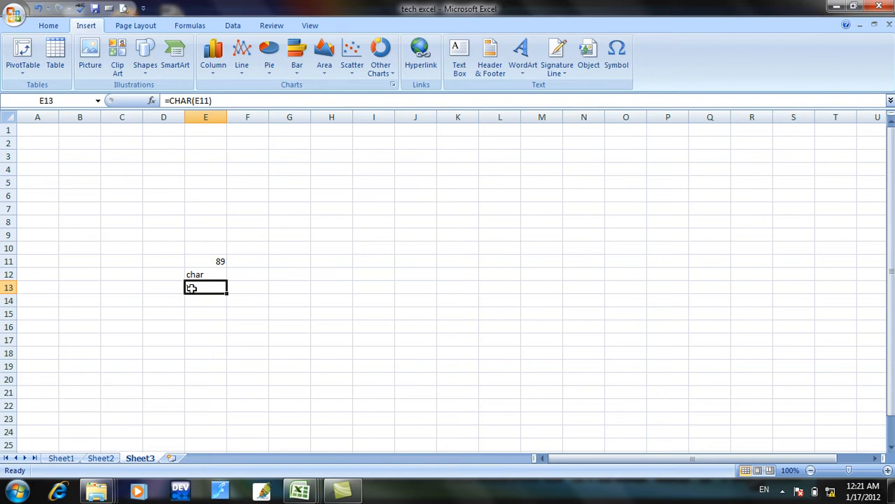
{"action": "left_click", "coordinate": [617, 59]}
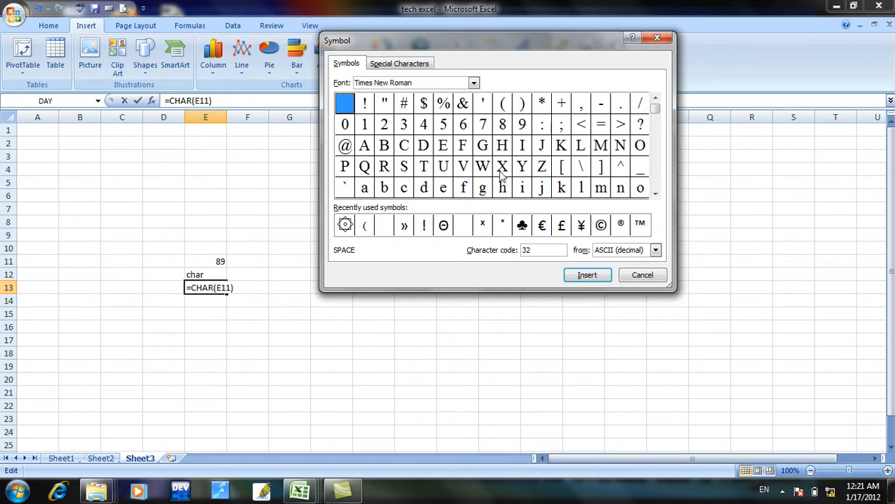
{"action": "left_click", "coordinate": [523, 169]}
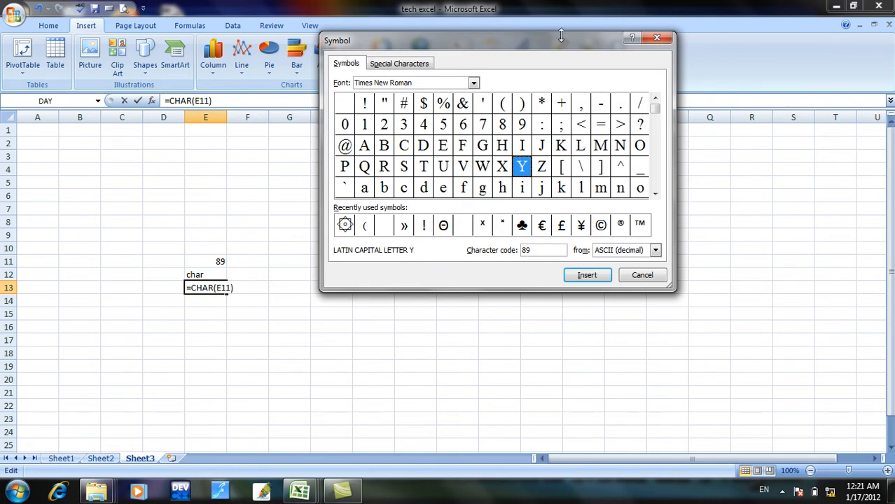
{"action": "left_click", "coordinate": [657, 37]}
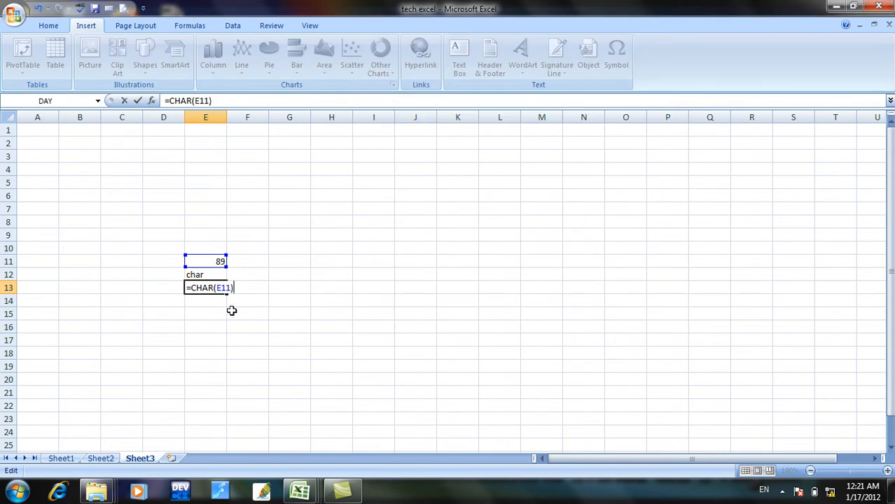
Replace the formula in cell E13 with =char(132).
{"action": "key", "text": "BackSpace"}
{"action": "key", "text": "Escape"}
{"action": "left_click", "coordinate": [181, 337]}
{"action": "left_click", "coordinate": [193, 288]}
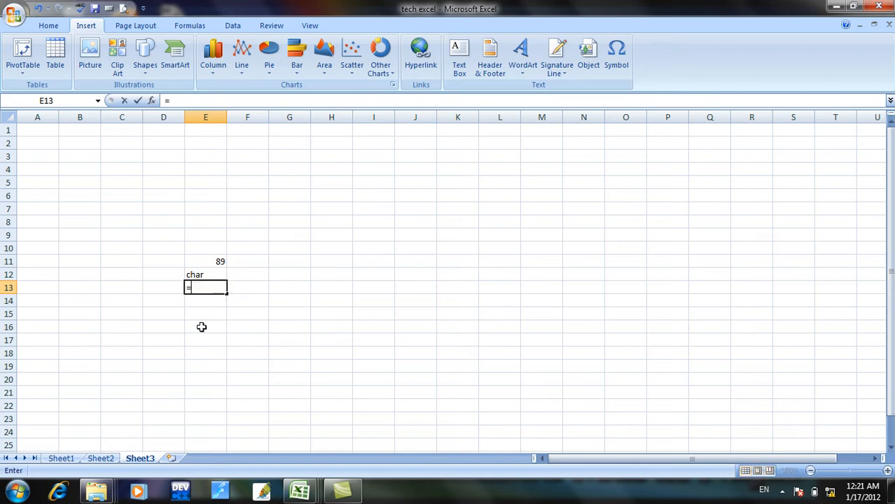
{"action": "type", "text": "="}
{"action": "type", "text": "char"}
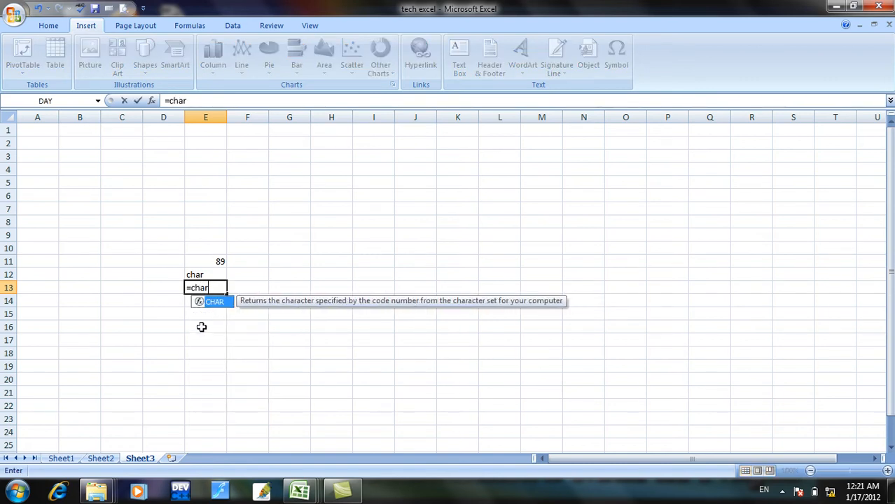
{"action": "type", "text": "("}
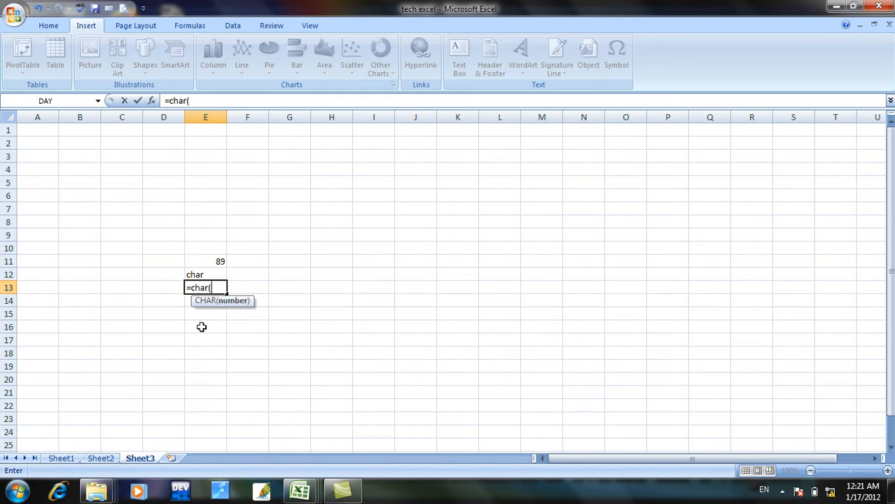
{"action": "type", "text": "132)"}
{"action": "key", "text": "Return"}
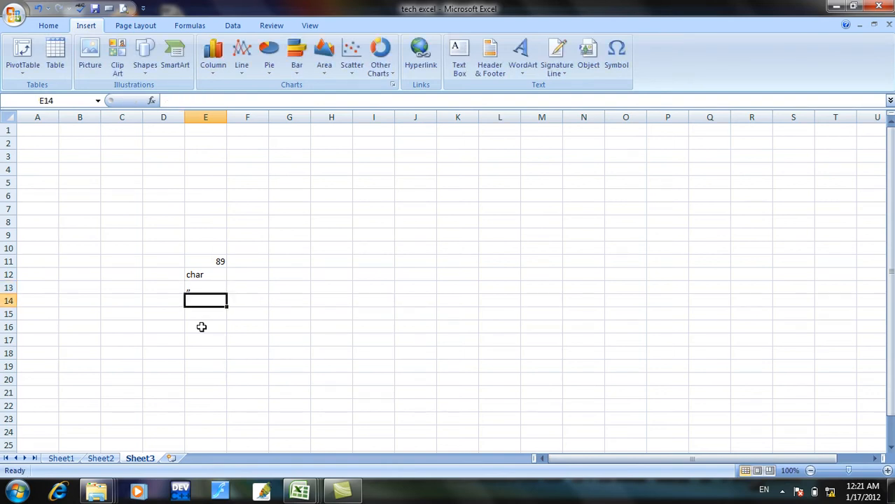
Check the result of the formula in E13 against the ASCII code of the double low-9 quotation mark in the symbol chooser.
{"action": "left_click", "coordinate": [200, 290]}
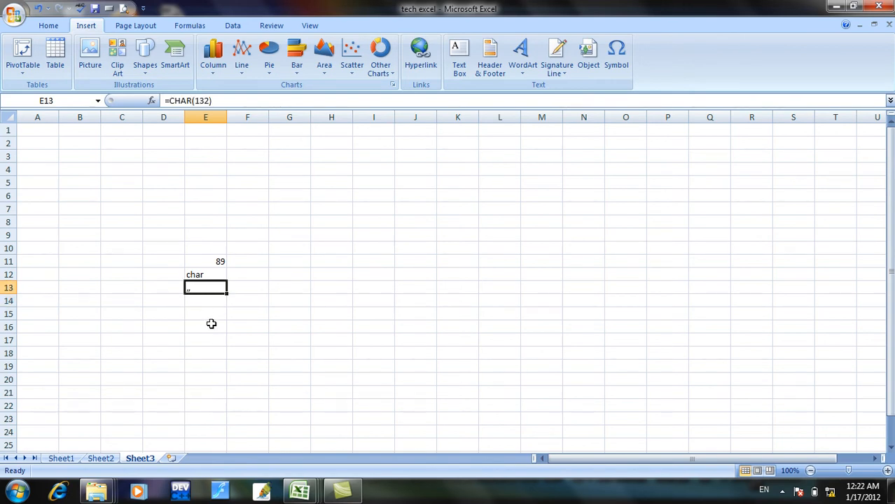
{"action": "left_click", "coordinate": [616, 63]}
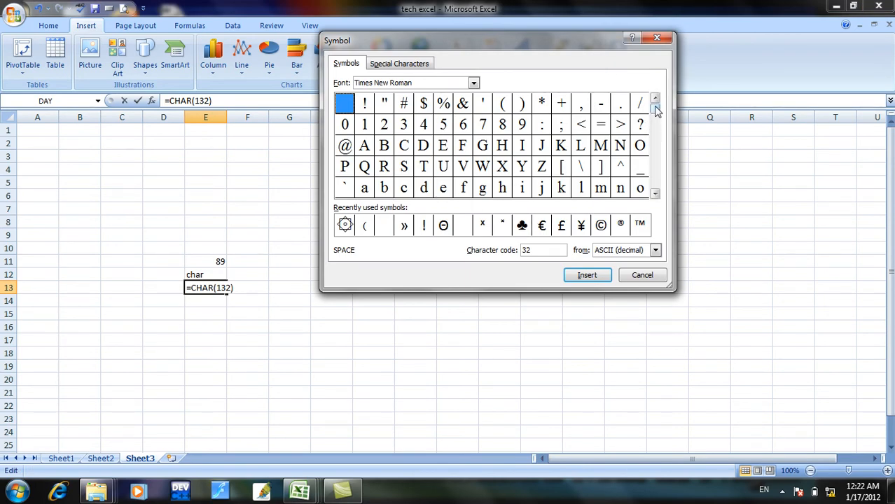
{"action": "left_click_drag", "start_coordinate": [656, 114], "coordinate": [658, 126]}
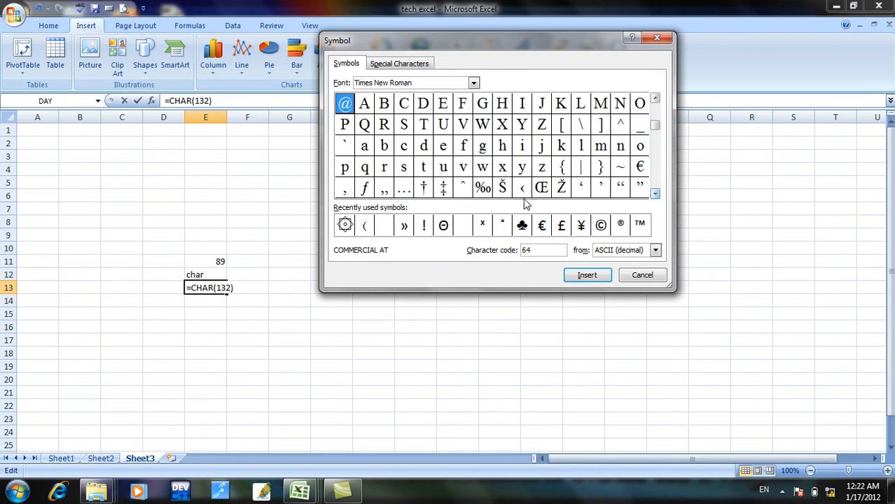
{"action": "left_click", "coordinate": [386, 191]}
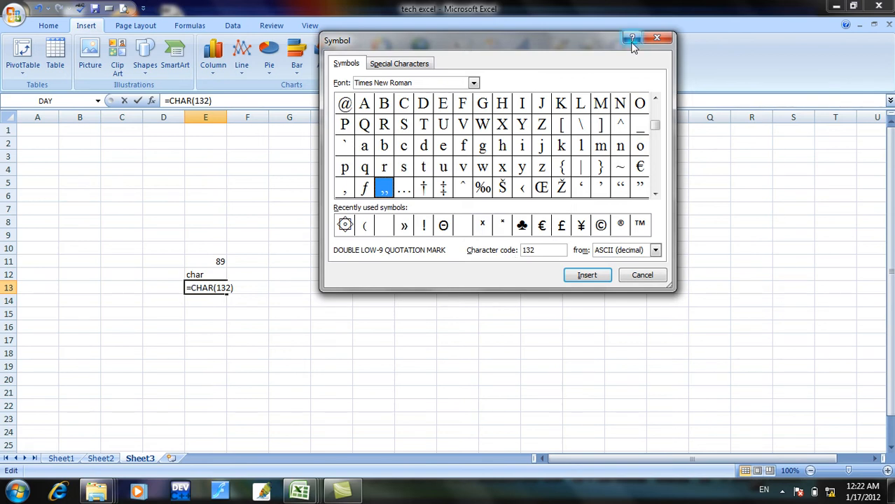
{"action": "left_click", "coordinate": [657, 38]}
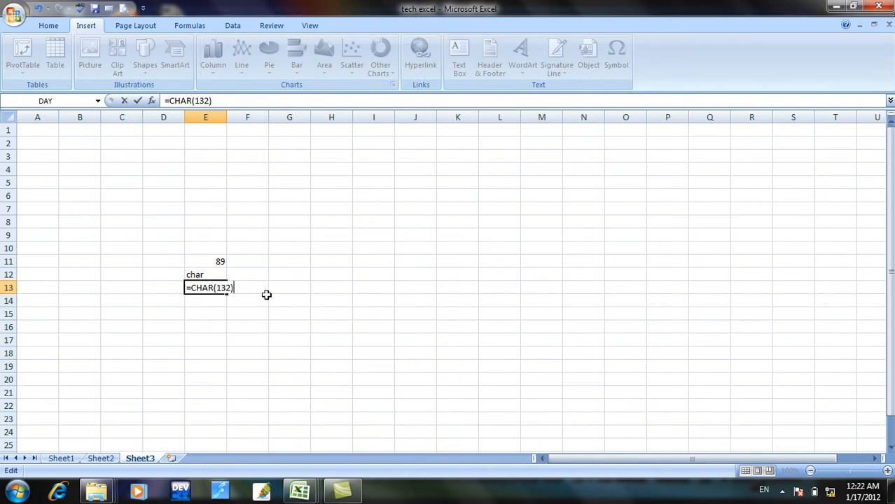
{"action": "key", "text": "Return"}
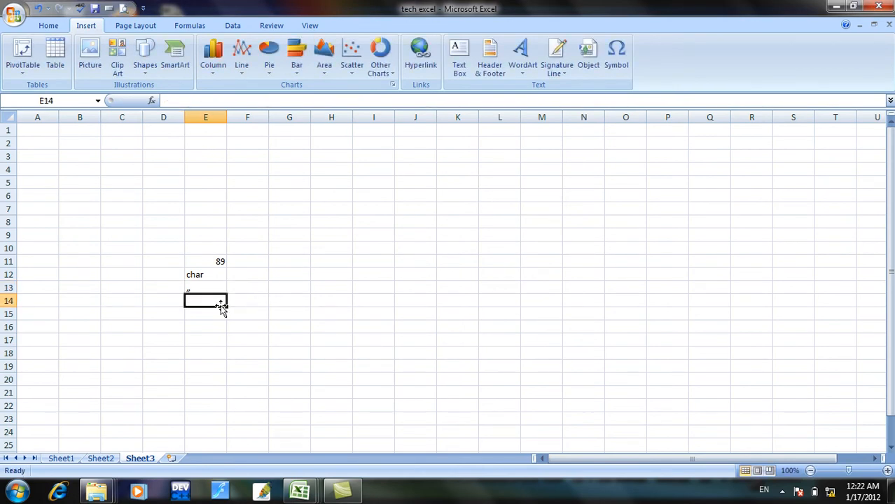
Review the entry for the code function in the function list on Sheet1, and return to Sheet3.
{"action": "left_click", "coordinate": [64, 458]}
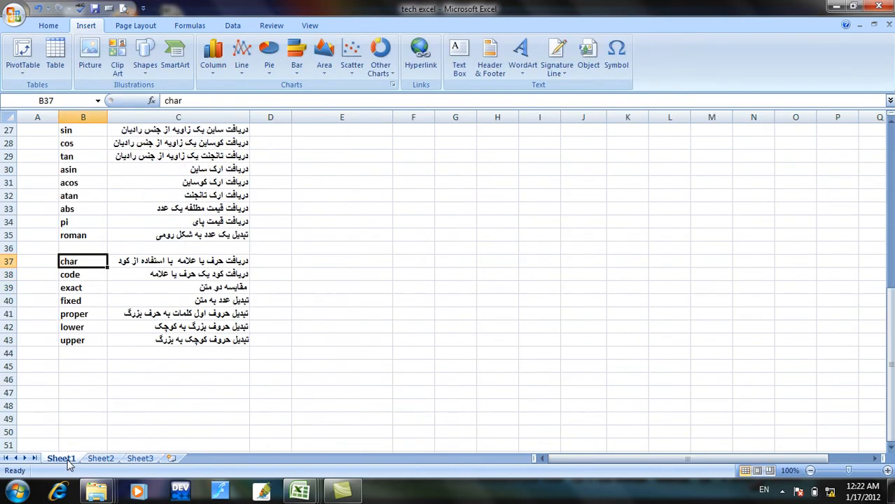
{"action": "left_click", "coordinate": [79, 275]}
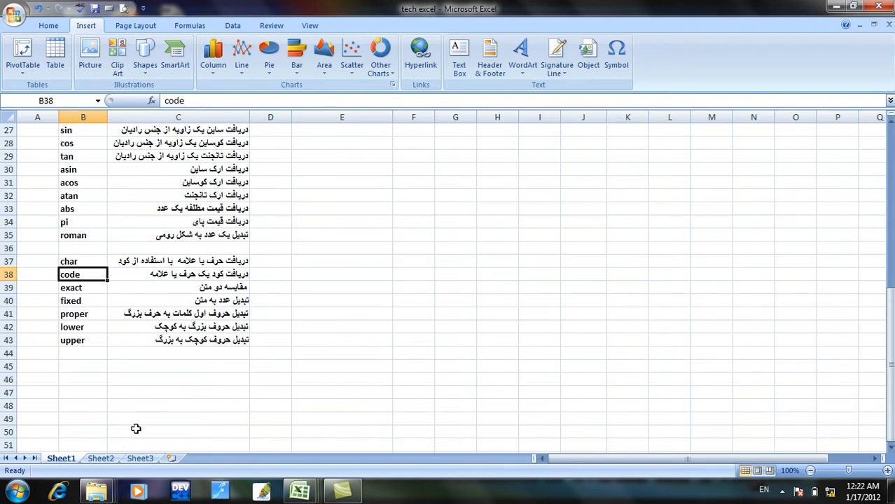
{"action": "left_click", "coordinate": [106, 460]}
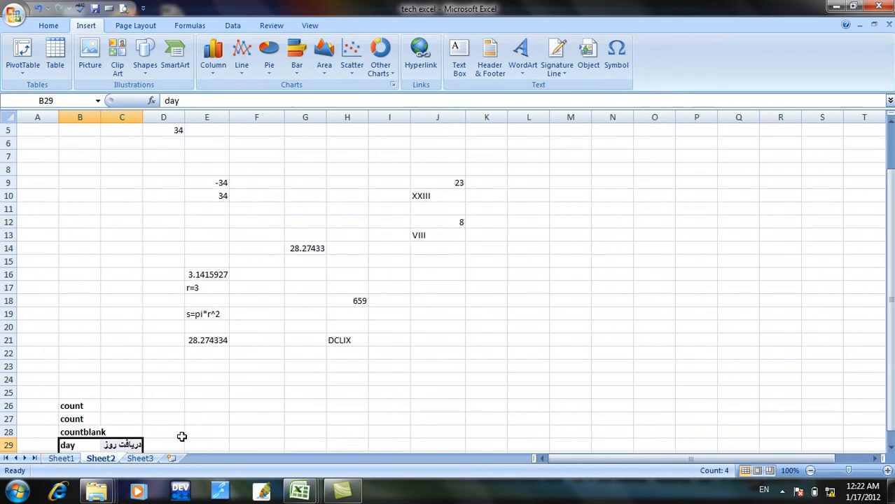
{"action": "left_click", "coordinate": [140, 459]}
Replace the CHAR example in D9:F14 with the letter p in cell E11 and the label "code" in cell E12.
{"action": "left_click_drag", "start_coordinate": [166, 238], "coordinate": [248, 304]}
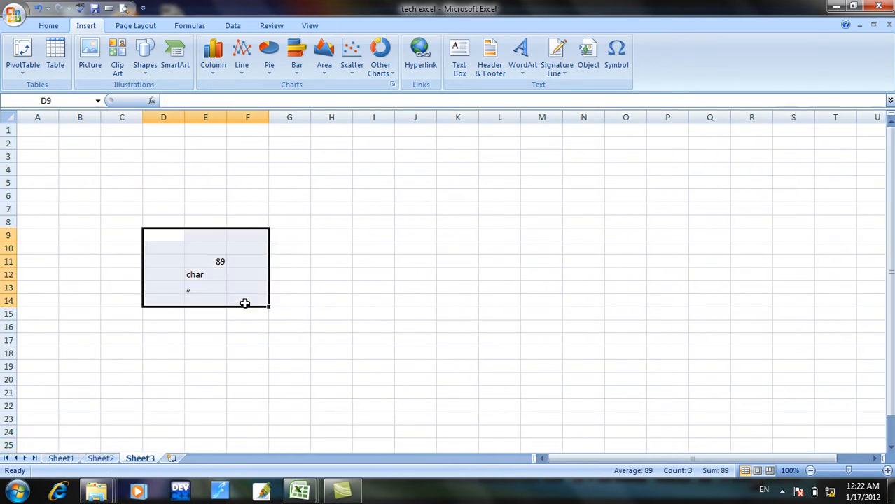
{"action": "key", "text": "Delete"}
{"action": "left_click", "coordinate": [191, 262]}
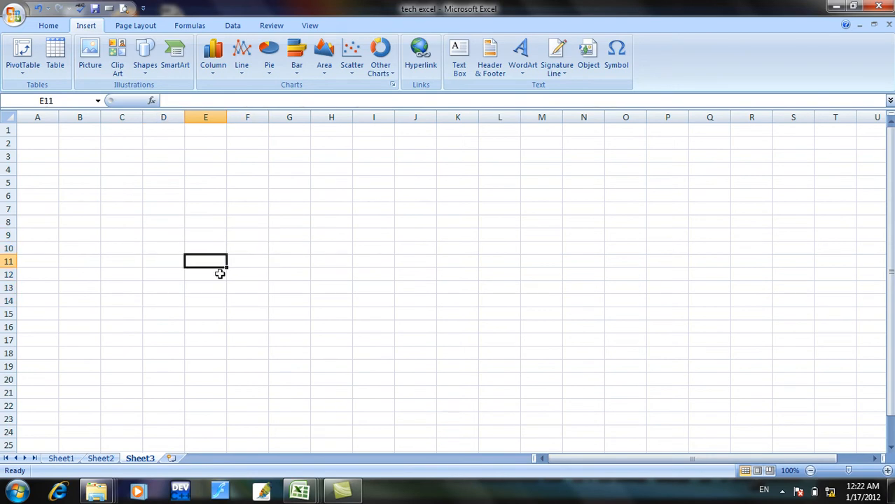
{"action": "type", "text": "p"}
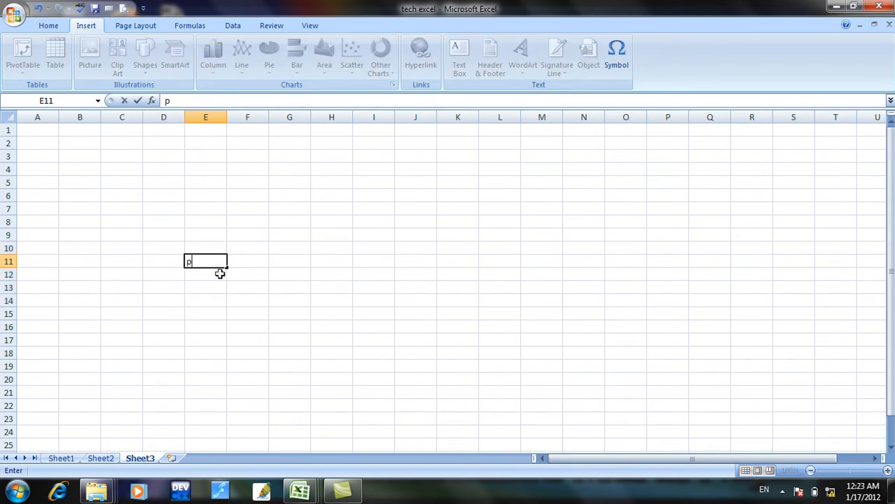
{"action": "key", "text": "Return"}
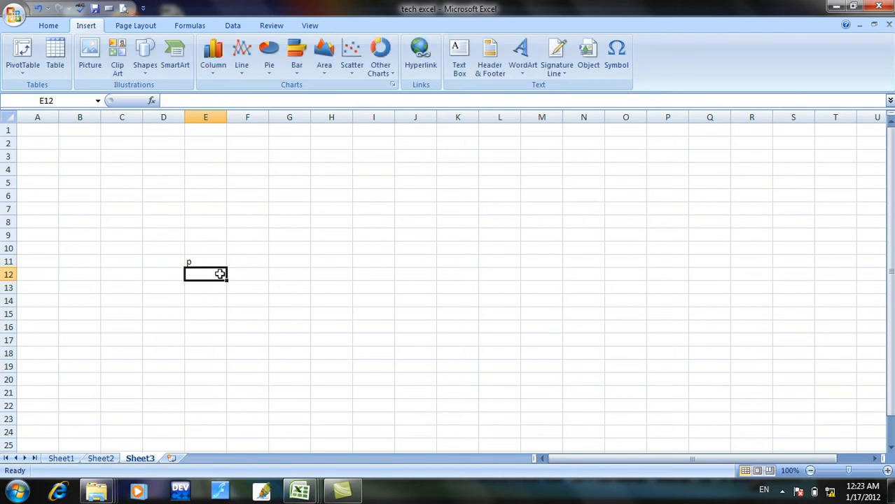
{"action": "type", "text": "code"}
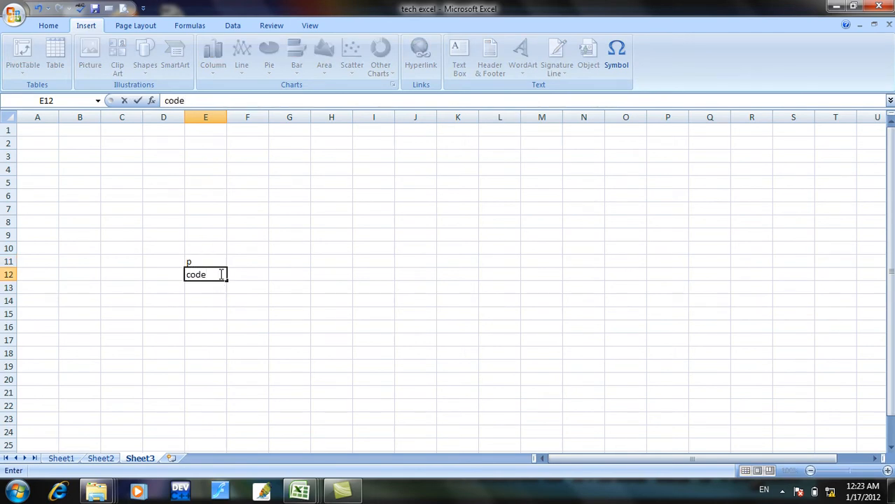
{"action": "key", "text": "Return"}
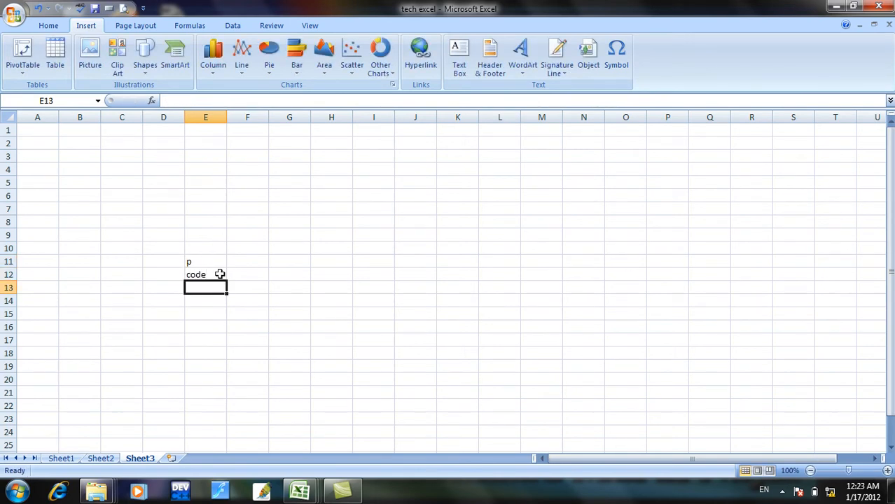
Enter the formula =code("p") in cell E13 to get the numeric code of the lowercase letter.
{"action": "type", "text": "="}
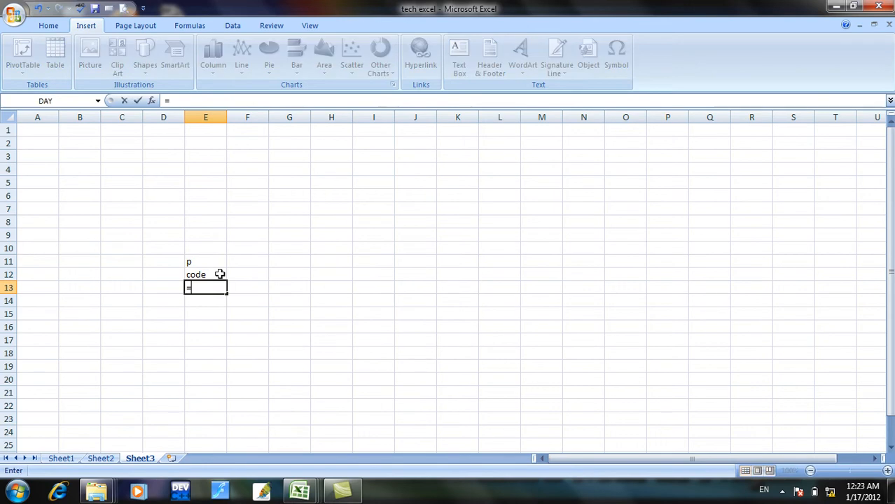
{"action": "type", "text": "code"}
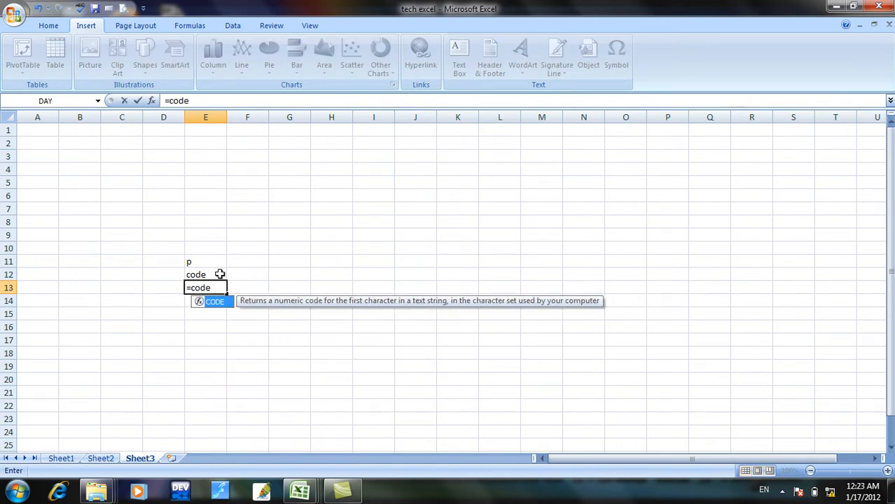
{"action": "type", "text": "("}
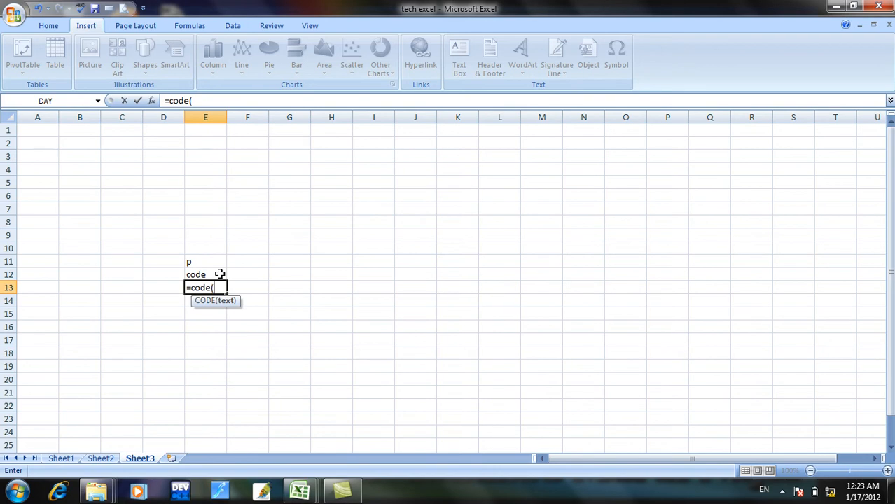
{"action": "type", "text": "\"p\")"}
{"action": "key", "text": "Return"}
{"action": "left_click", "coordinate": [217, 288]}
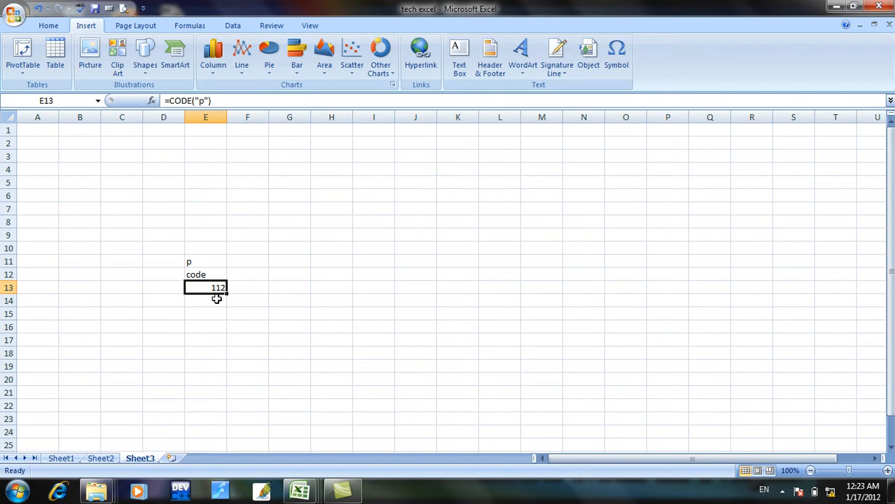
Enter the formula =code("P") in cell F12 to get the numeric code of the capital letter.
{"action": "left_click", "coordinate": [246, 273]}
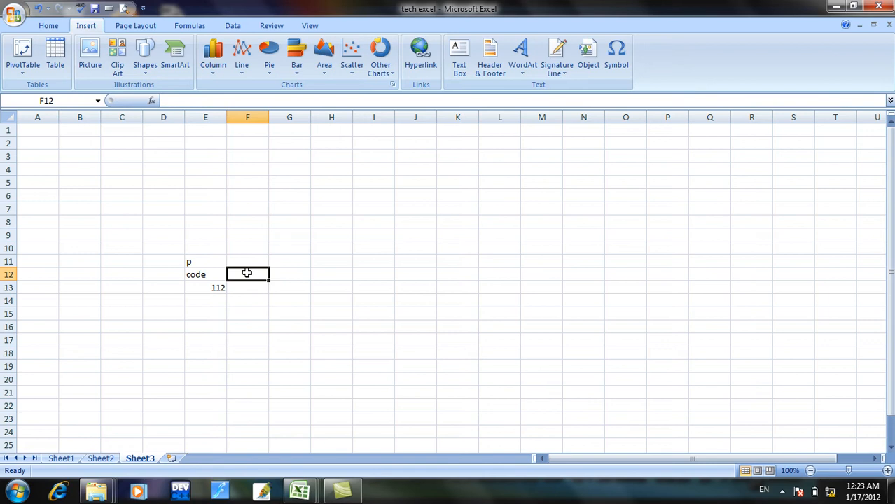
{"action": "type", "text": "=c"}
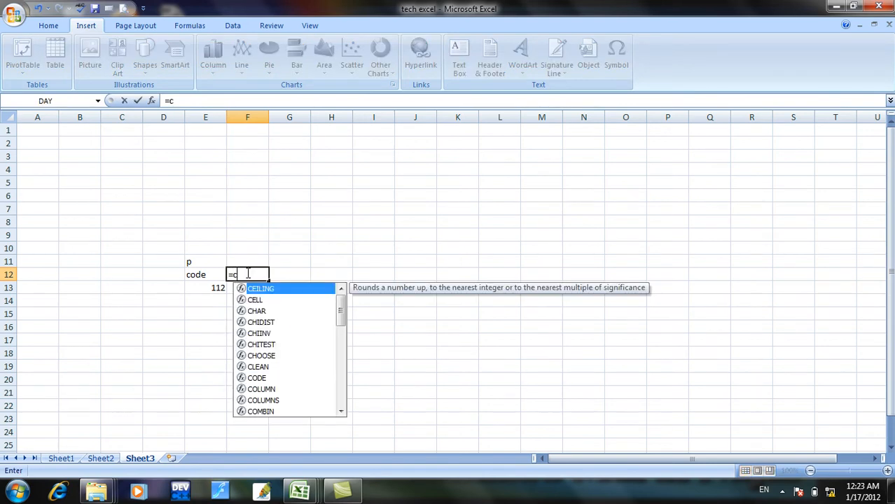
{"action": "type", "text": "ode"}
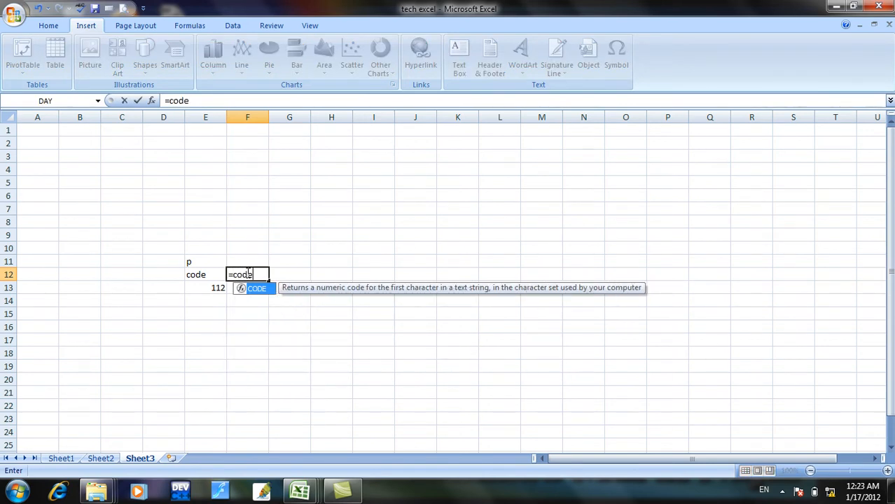
{"action": "type", "text": "(\"P"}
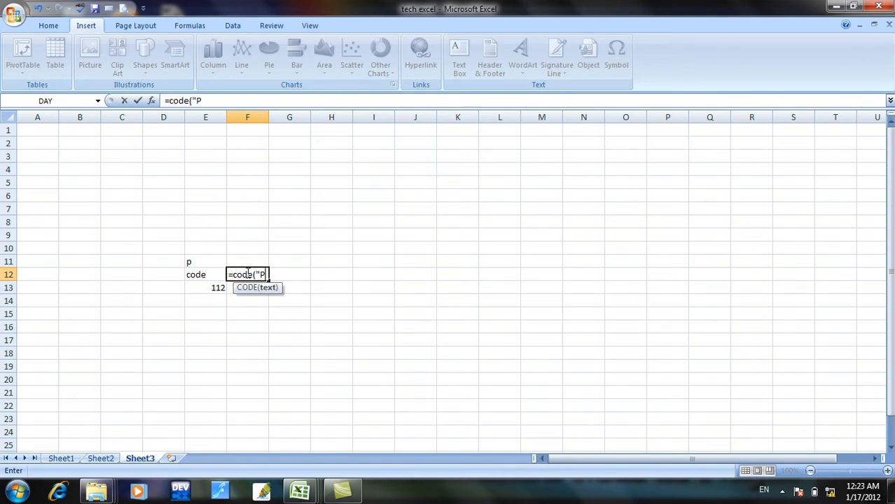
{"action": "type", "text": "\")"}
{"action": "key", "text": "Return"}
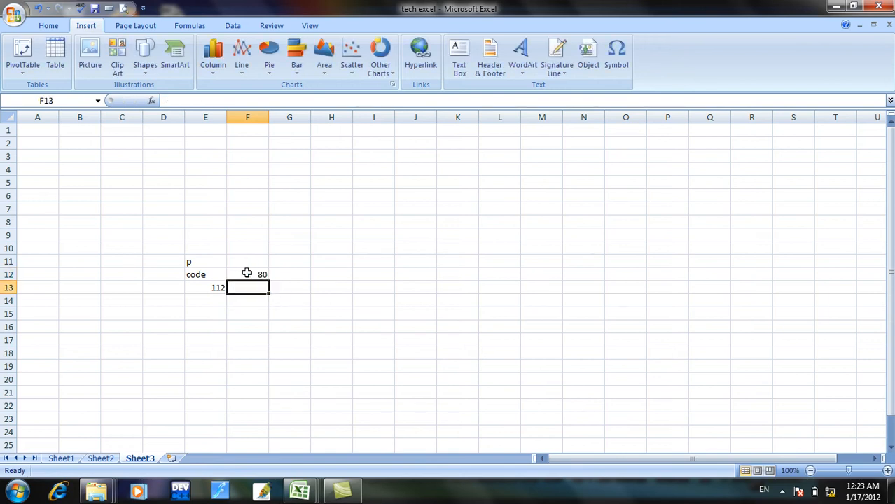
{"action": "left_click", "coordinate": [251, 277]}
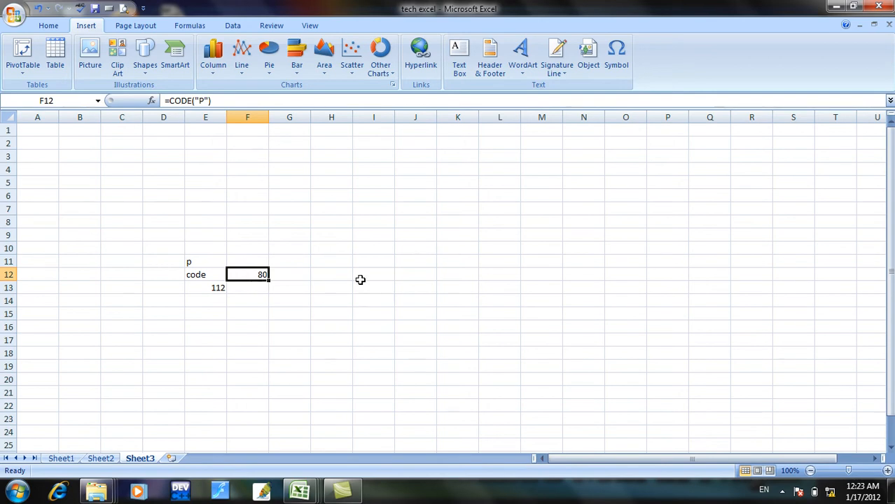
Check the result in F12 against the ASCII (decimal) code of the capital letter P in the symbol chooser.
{"action": "left_click", "coordinate": [251, 286]}
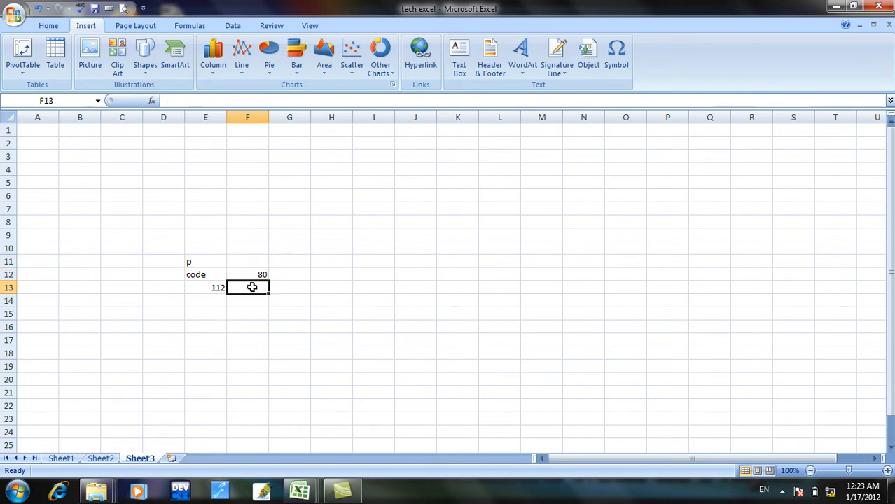
{"action": "left_click", "coordinate": [260, 273]}
{"action": "left_click", "coordinate": [617, 58]}
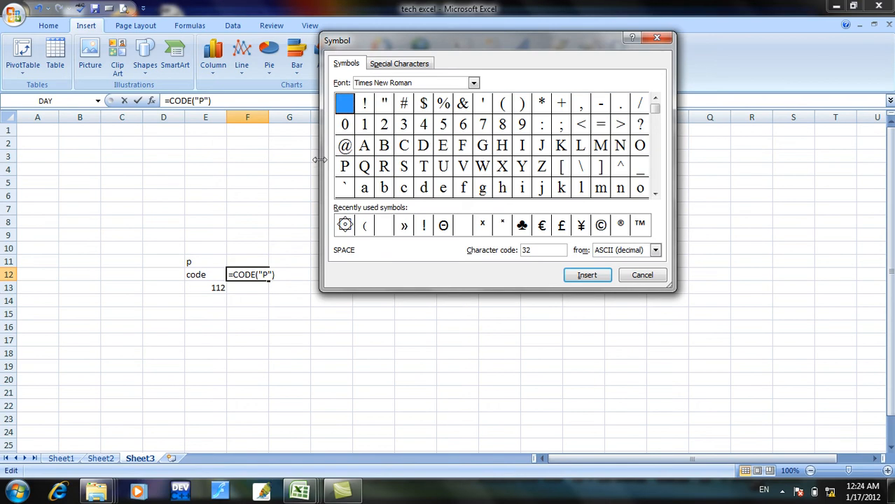
{"action": "left_click", "coordinate": [341, 170]}
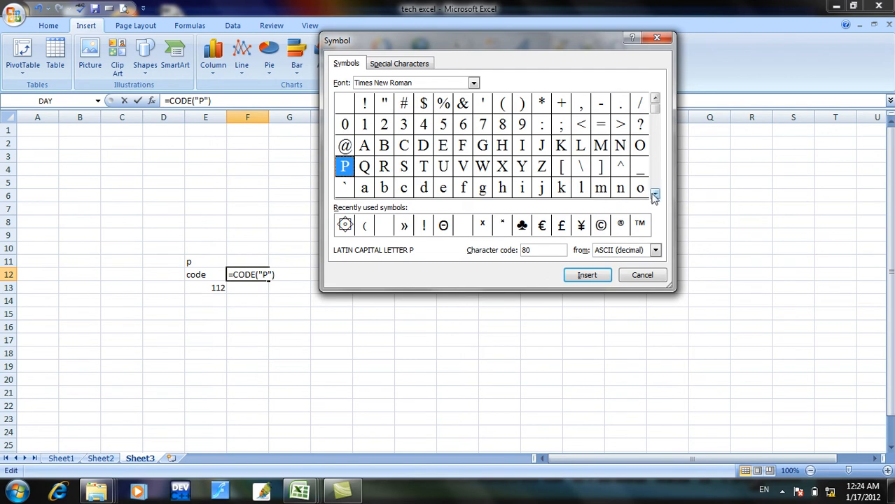
{"action": "left_click", "coordinate": [657, 254]}
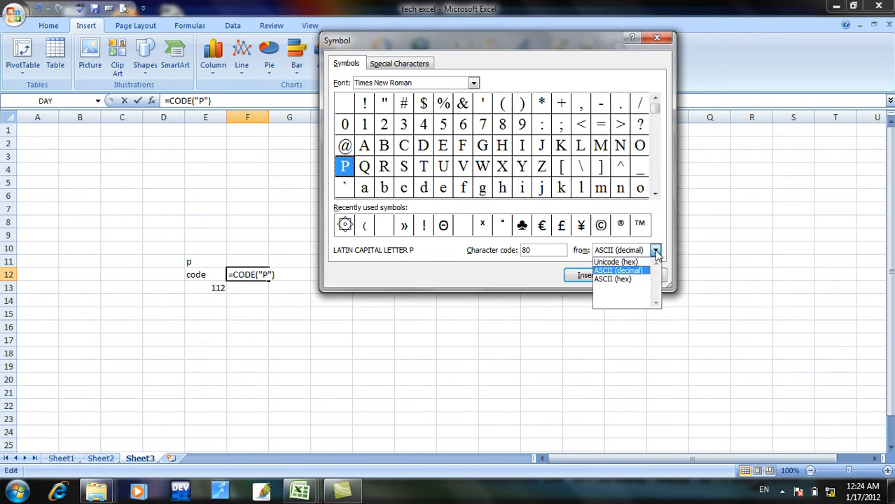
Check the ASCII code of the small letter p in the symbol chooser, dismissing the Windows color scheme prompt.
{"action": "left_click", "coordinate": [656, 194]}
{"action": "left_click", "coordinate": [656, 195]}
{"action": "left_click", "coordinate": [656, 194]}
{"action": "left_click", "coordinate": [656, 195]}
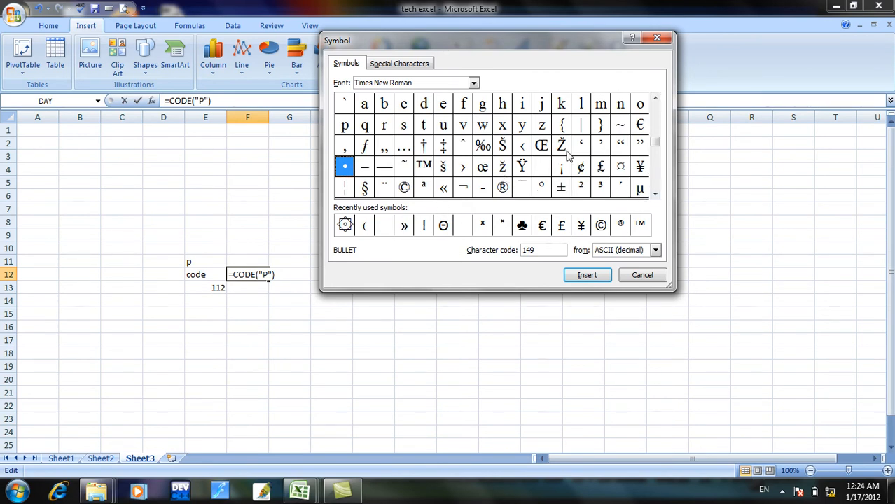
{"action": "left_click", "coordinate": [346, 130]}
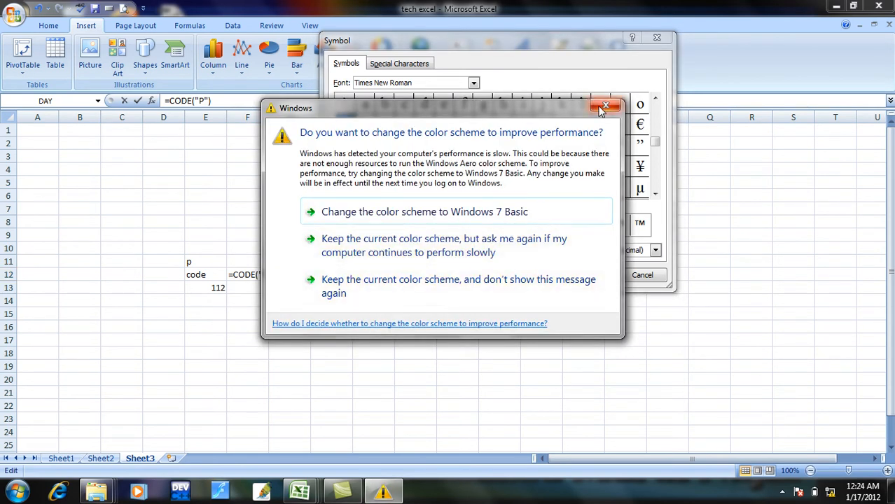
{"action": "left_click", "coordinate": [403, 289]}
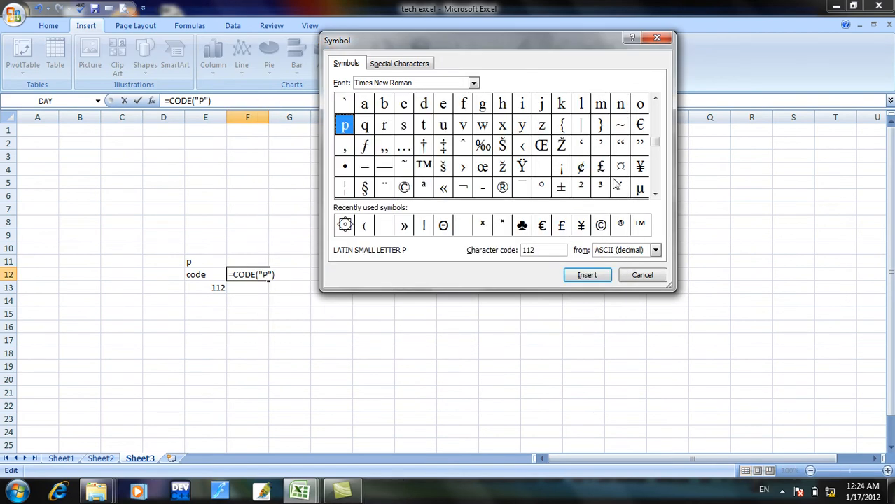
{"action": "left_click", "coordinate": [642, 274]}
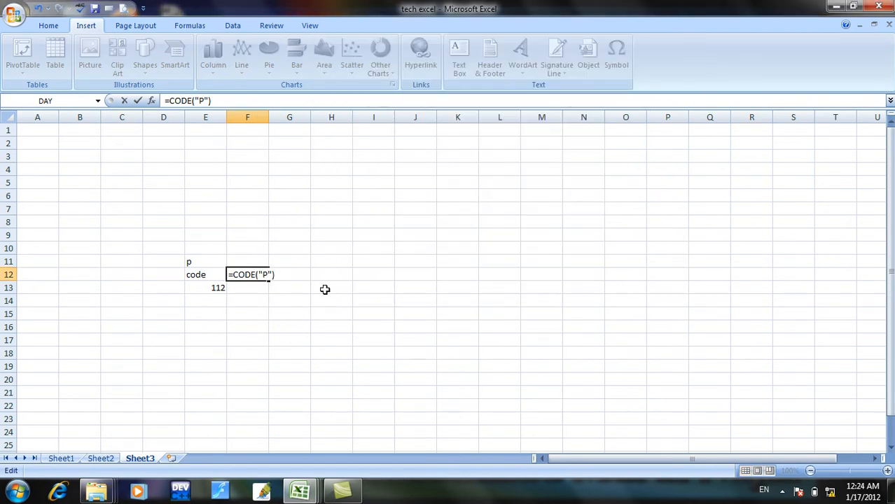
Clear the formula from cell F12 and select the range D11:F13.
{"action": "key", "text": "BackSpace"}
{"action": "key", "text": "BackSpace"}
{"action": "key", "text": "BackSpace"}
{"action": "key", "text": "BackSpace"}
{"action": "key", "text": "Escape"}
{"action": "left_click", "coordinate": [250, 299]}
{"action": "left_click_drag", "start_coordinate": [175, 261], "coordinate": [253, 295]}
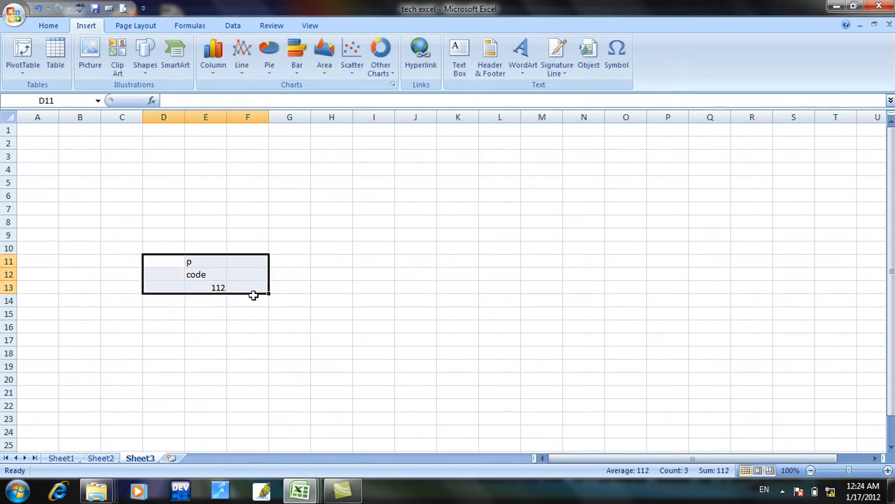
Clear the range D11:F13 on Sheet3 and look up the exact function in cell B39 of the Sheet1 list.
{"action": "left_click", "coordinate": [70, 459]}
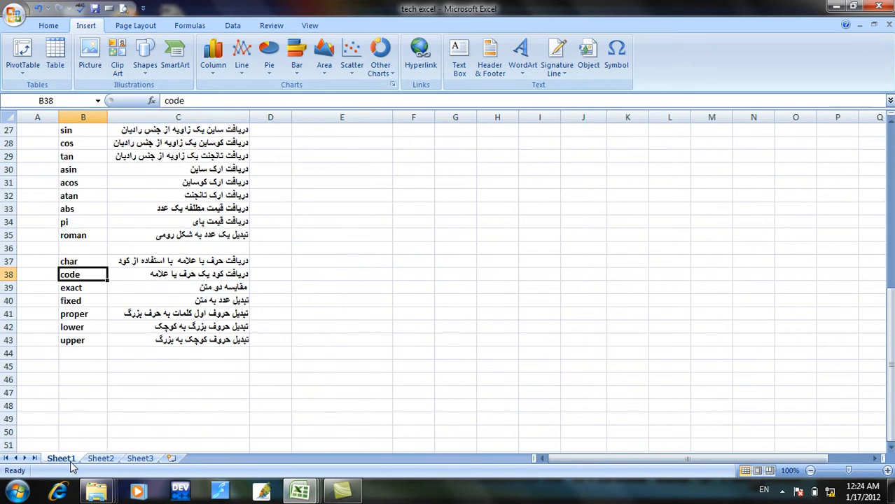
{"action": "left_click", "coordinate": [83, 288]}
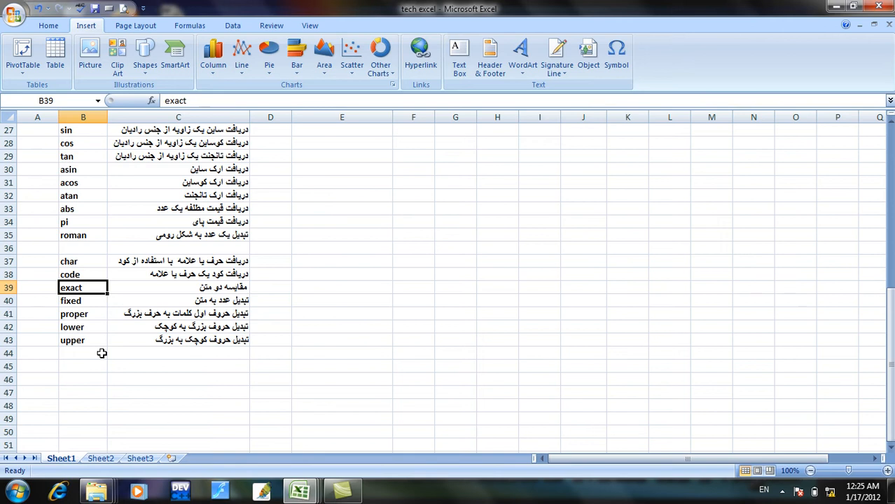
{"action": "left_click", "coordinate": [100, 459]}
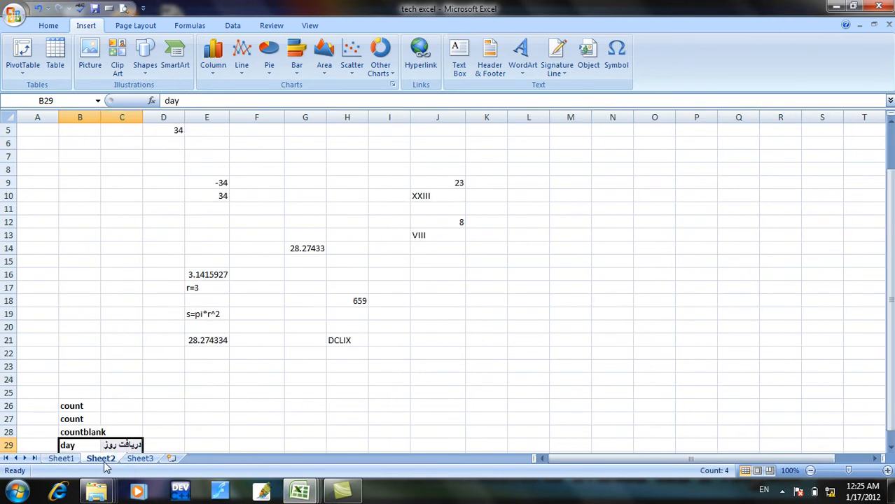
Enter the sample texts Car in cell D17 and car in cell D18 of Sheet3.
{"action": "left_click", "coordinate": [149, 343]}
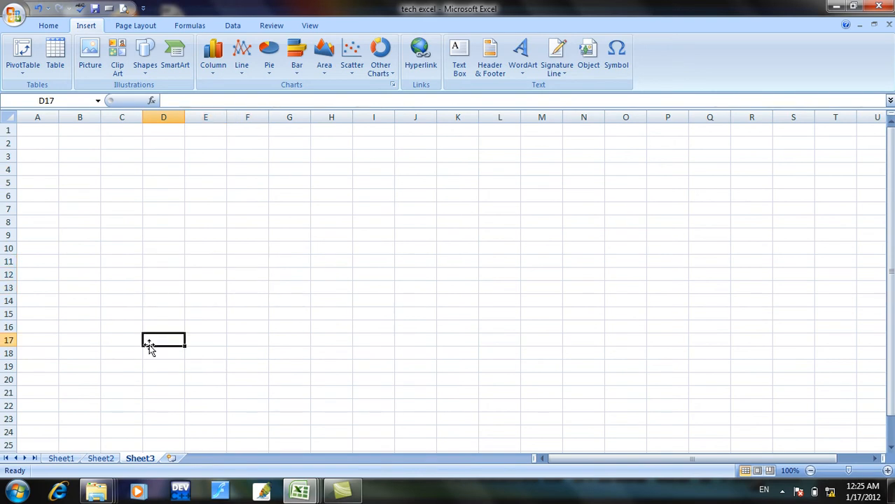
{"action": "type", "text": "Car"}
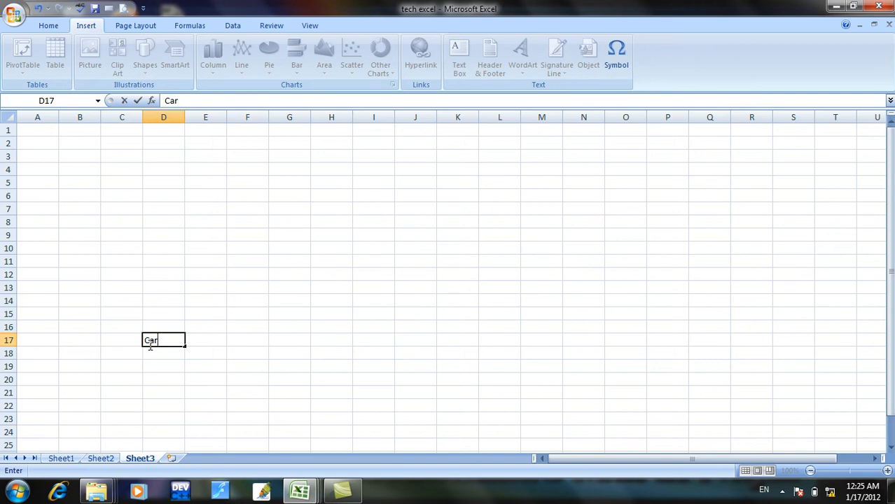
{"action": "key", "text": "Return"}
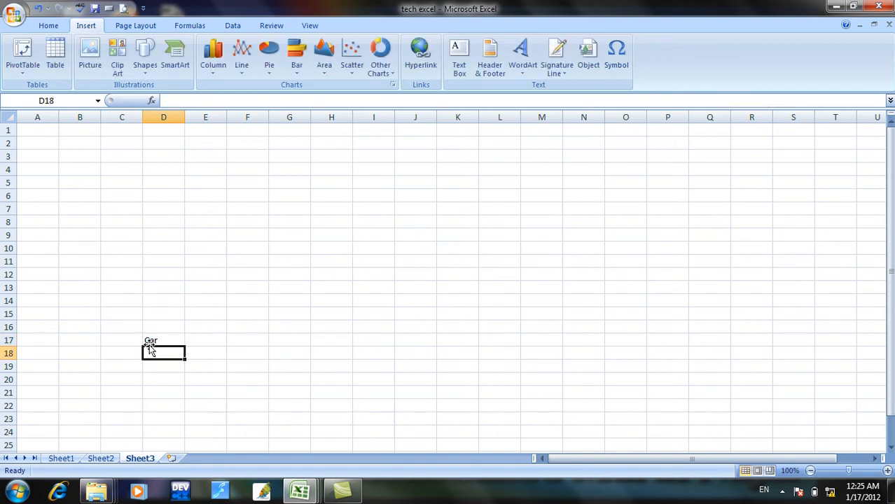
{"action": "type", "text": "car"}
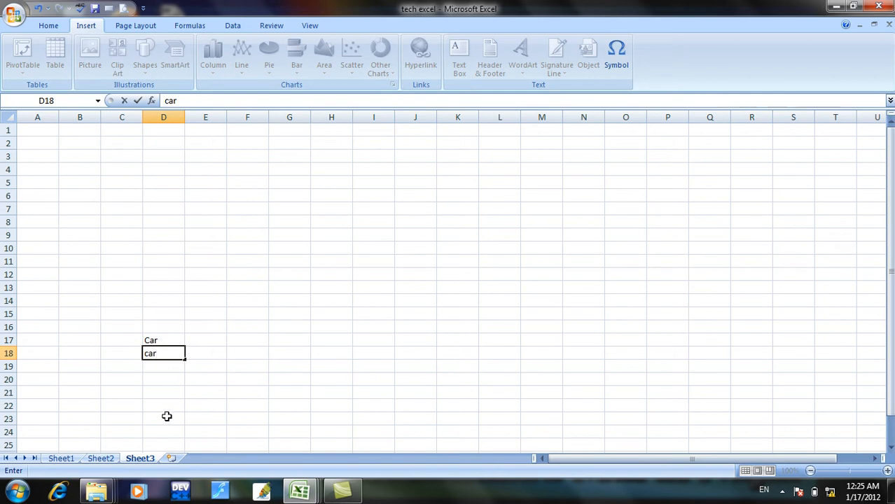
{"action": "key", "text": "Return"}
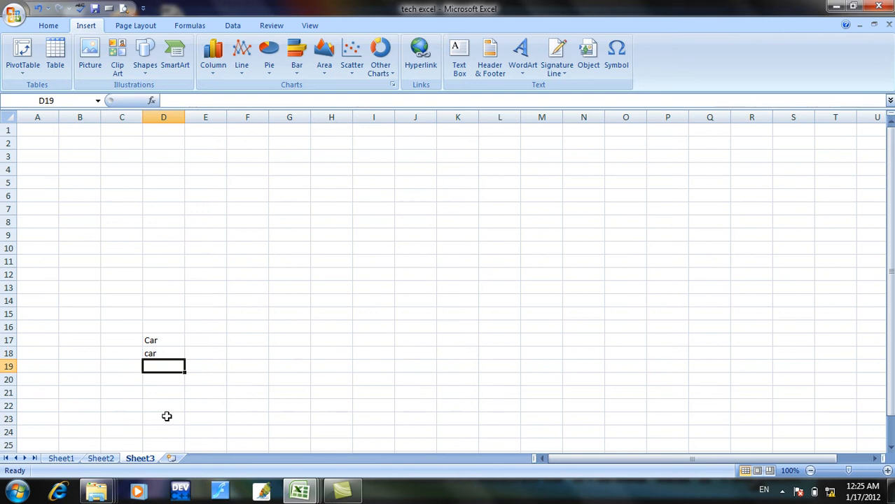
Enter the formula =exact(D17,D18) in cell E17 to compare the two texts, and review its result.
{"action": "left_click", "coordinate": [208, 339]}
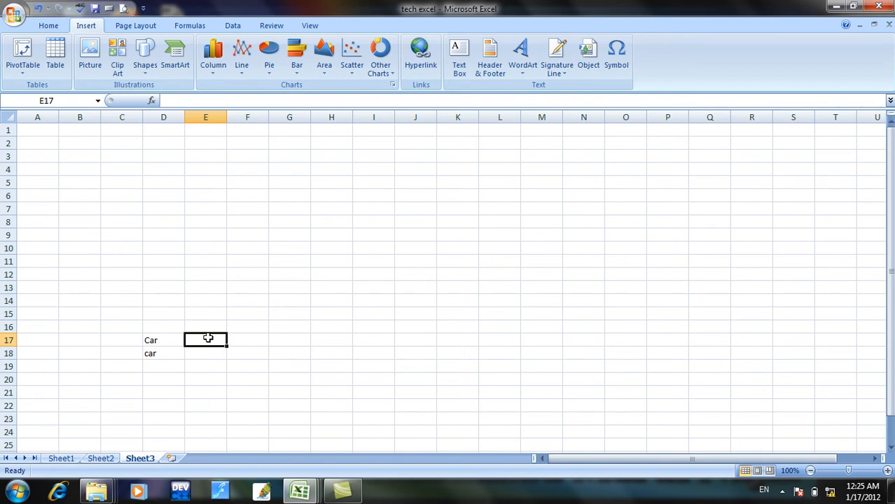
{"action": "type", "text": "="}
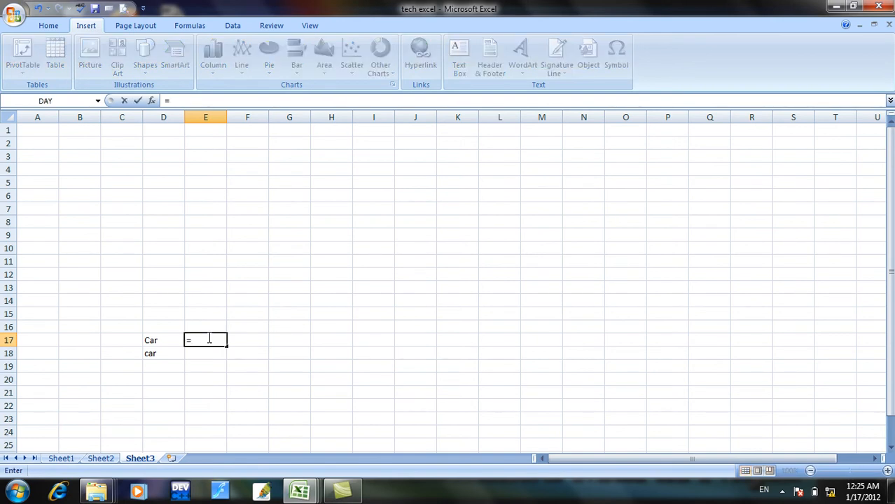
{"action": "type", "text": "e"}
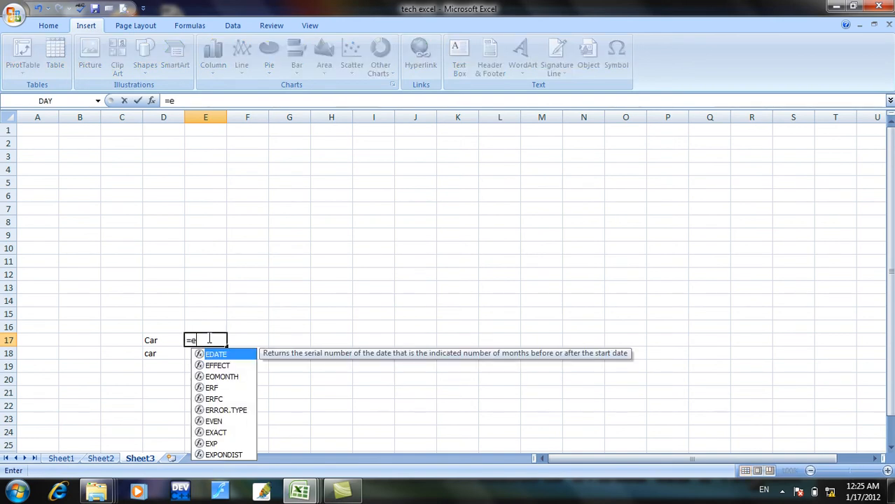
{"action": "type", "text": "xact"}
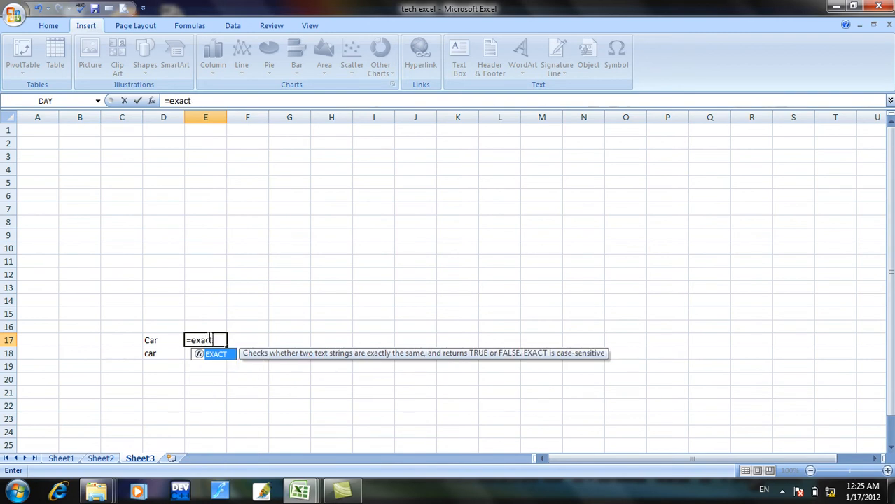
{"action": "type", "text": "("}
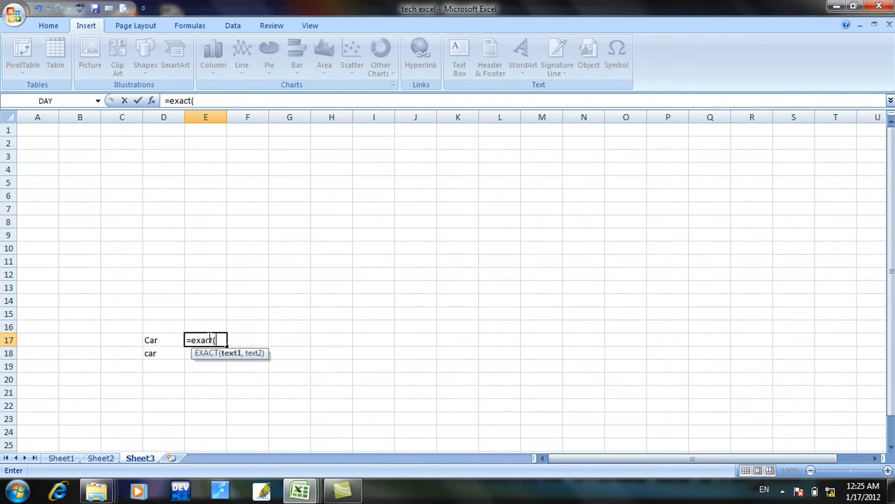
{"action": "left_click", "coordinate": [150, 340]}
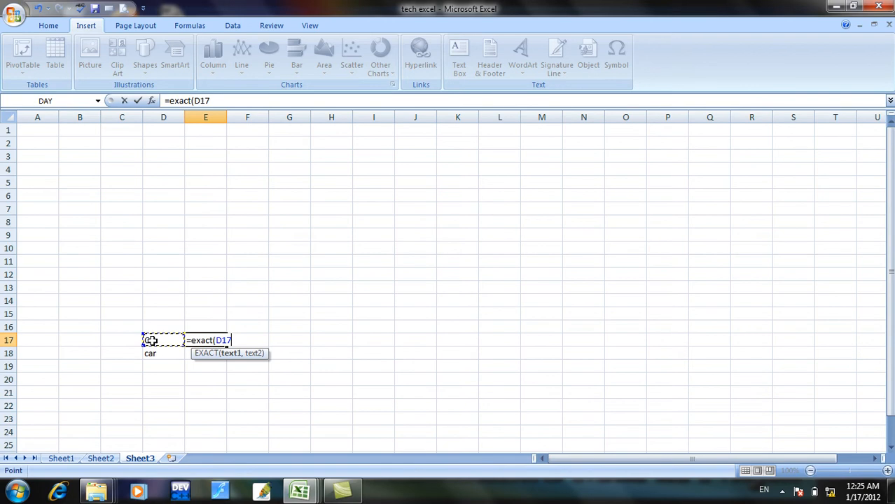
{"action": "type", "text": ","}
{"action": "left_click", "coordinate": [150, 355]}
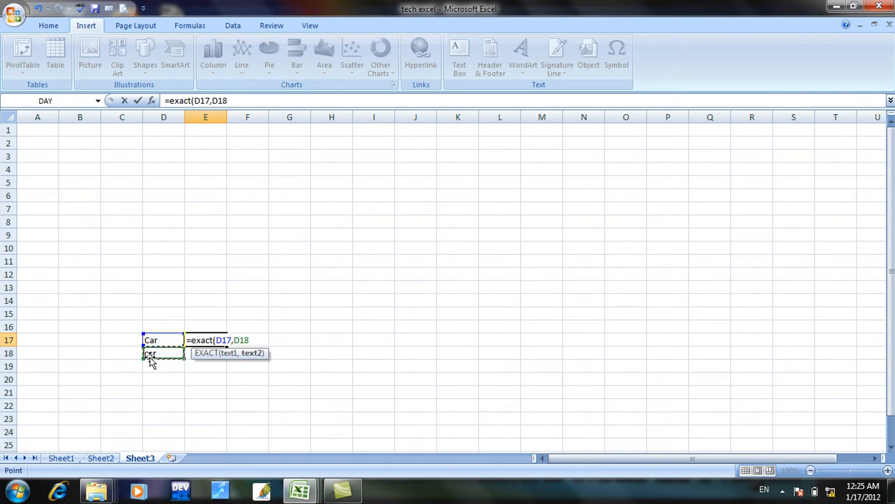
{"action": "type", "text": ")"}
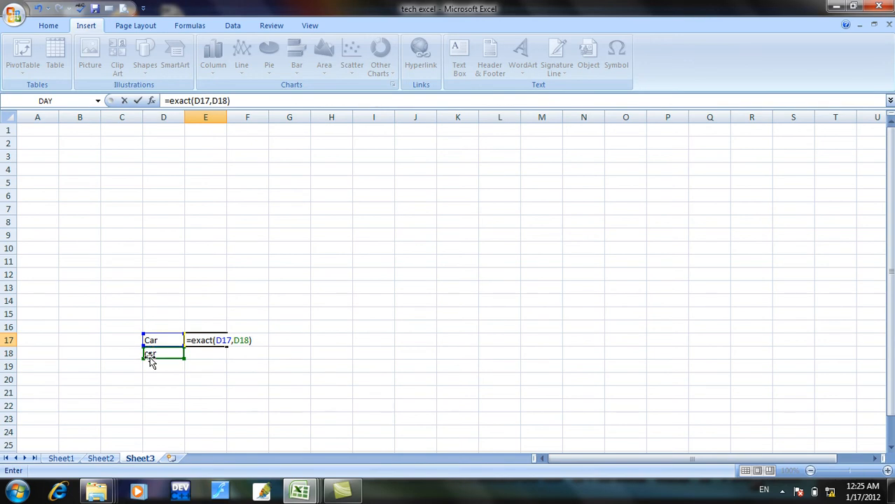
{"action": "key", "text": "Return"}
{"action": "left_click", "coordinate": [197, 341]}
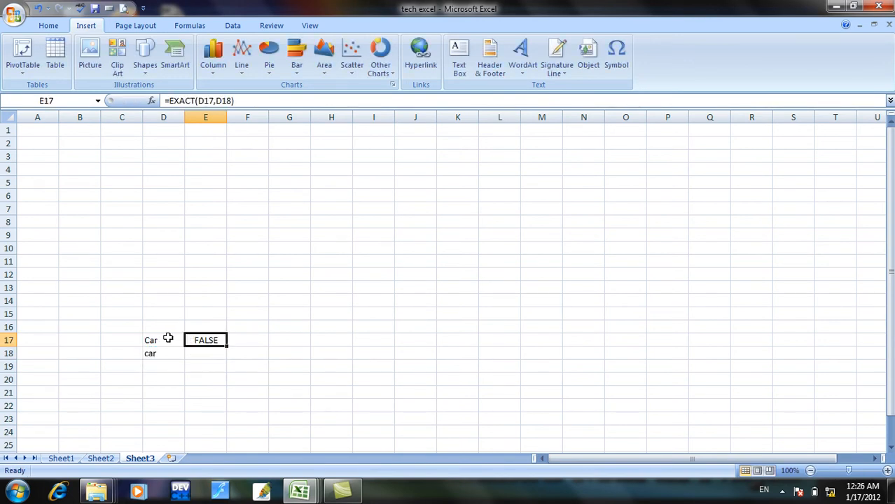
Change the text in D18 to Car with a capital C and recheck the comparison in E17.
{"action": "left_click", "coordinate": [168, 340]}
{"action": "left_click", "coordinate": [158, 353]}
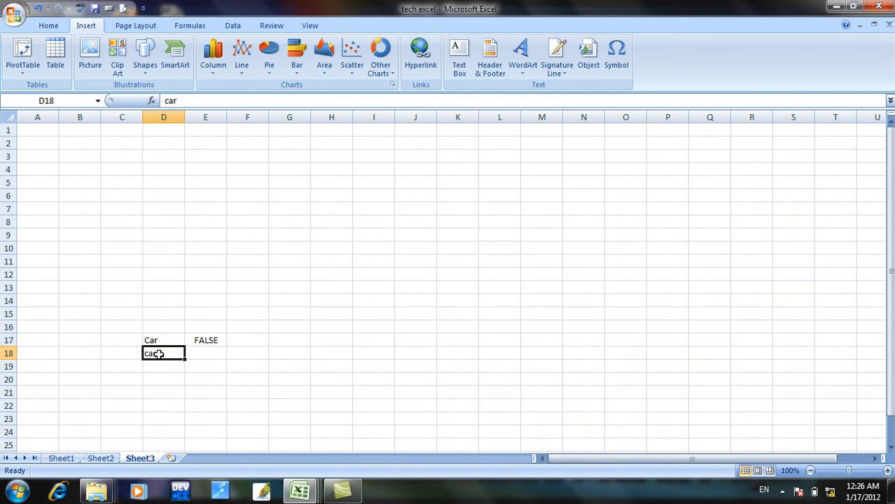
{"action": "type", "text": "C"}
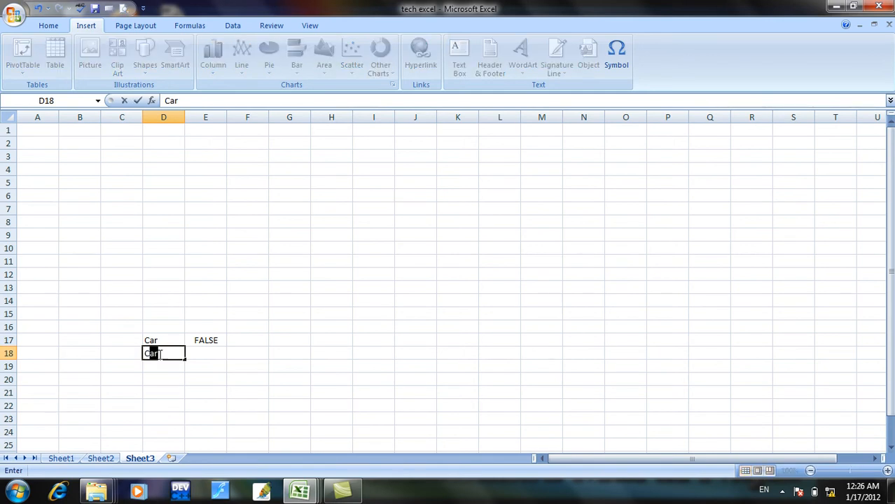
{"action": "key", "text": "Return"}
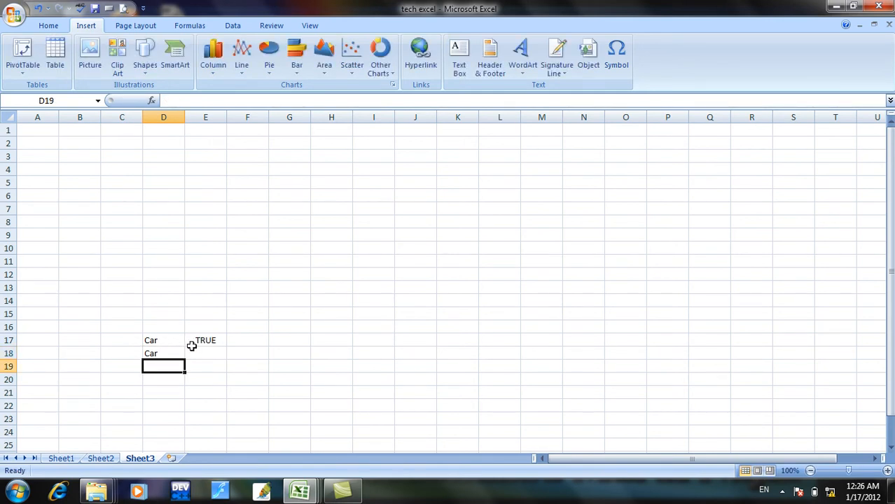
{"action": "left_click", "coordinate": [198, 341]}
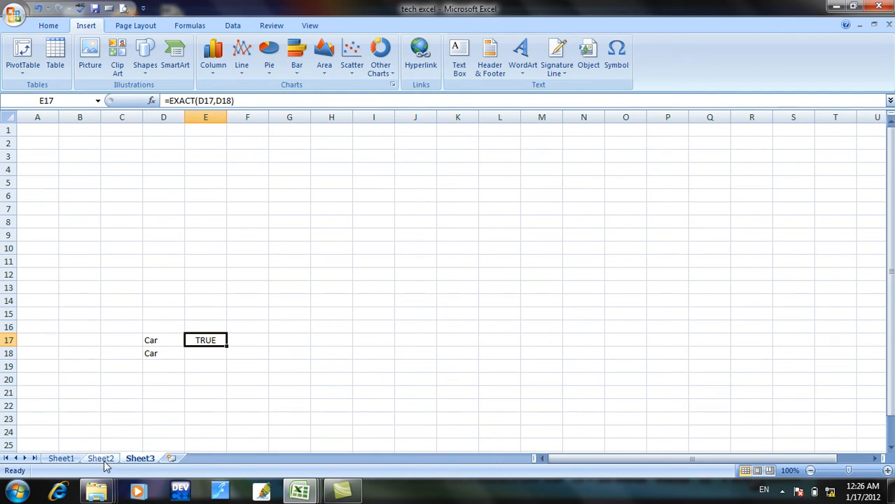
Look up the fixed function in cell B40 of the Sheet1 list and return to Sheet3.
{"action": "left_click", "coordinate": [73, 460]}
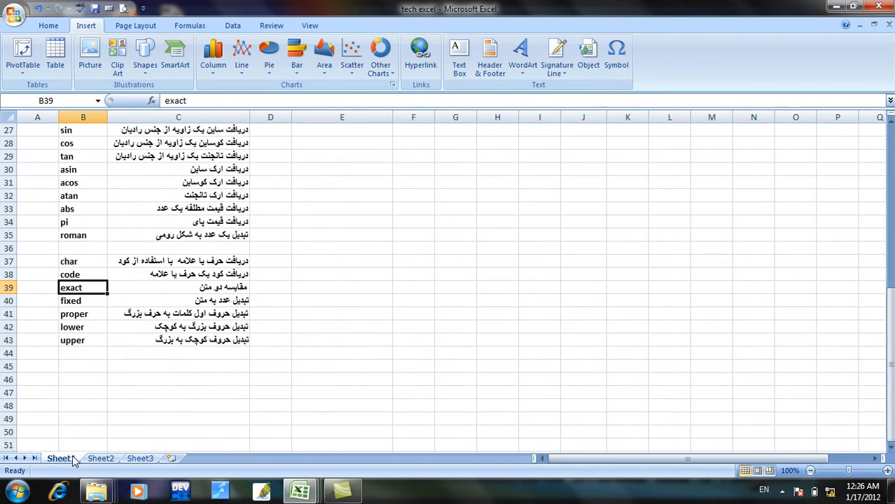
{"action": "left_click", "coordinate": [86, 301]}
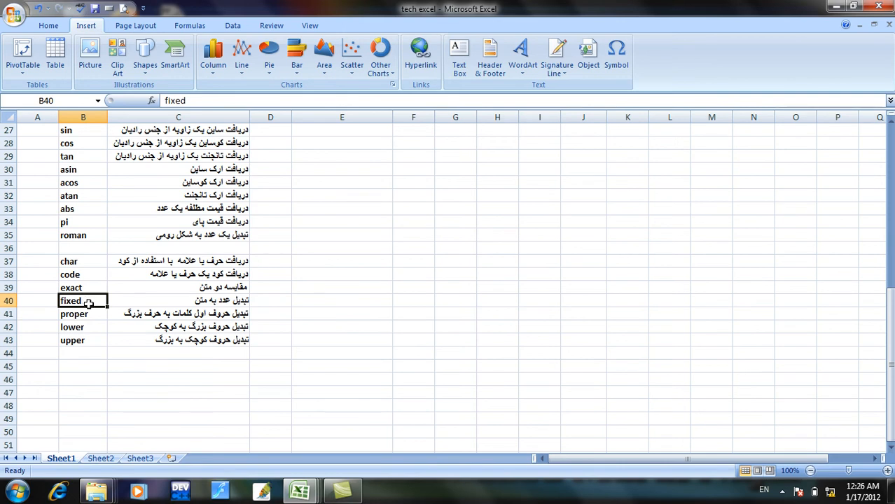
{"action": "left_click", "coordinate": [99, 459]}
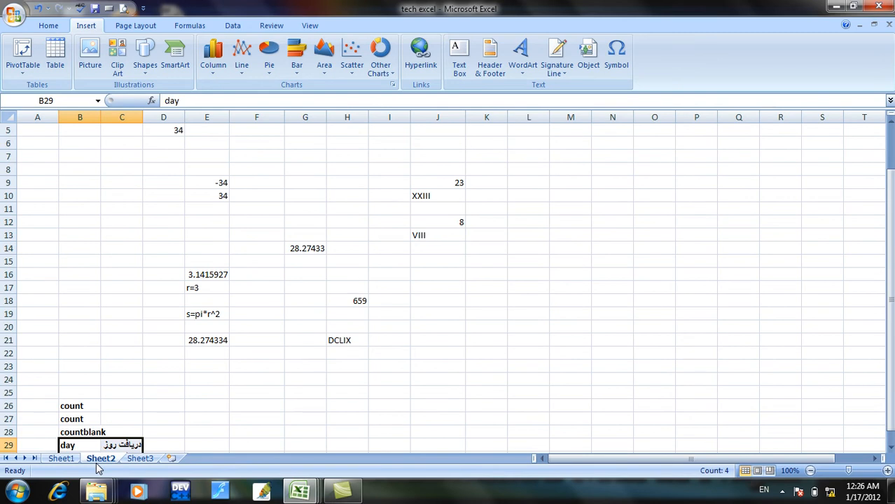
{"action": "left_click", "coordinate": [188, 379]}
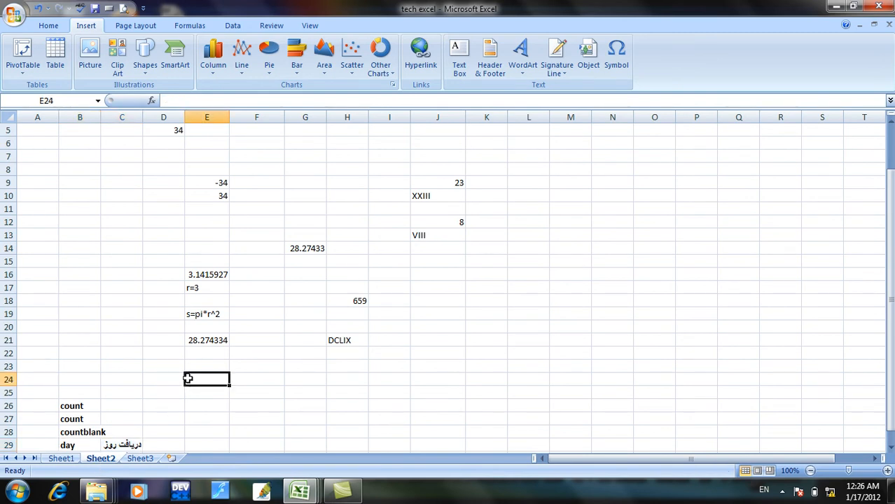
{"action": "left_click", "coordinate": [143, 458]}
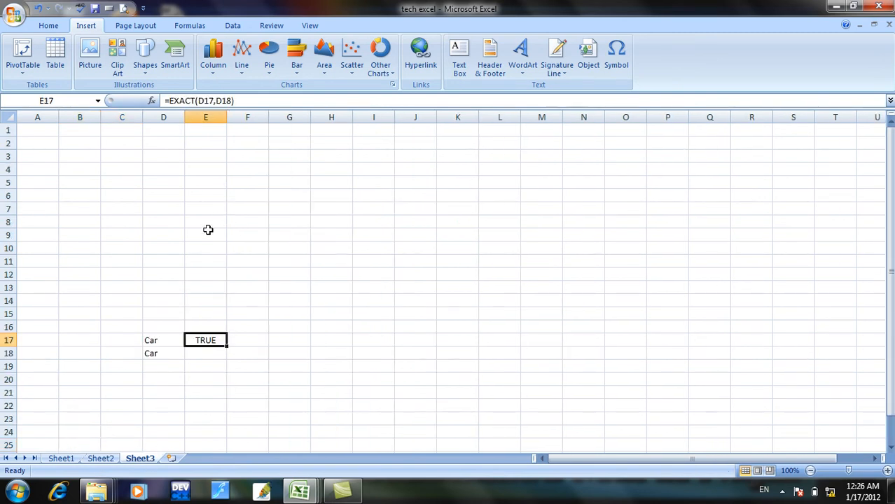
Enter the number 12 in cell E10 of Sheet3.
{"action": "left_click", "coordinate": [190, 247]}
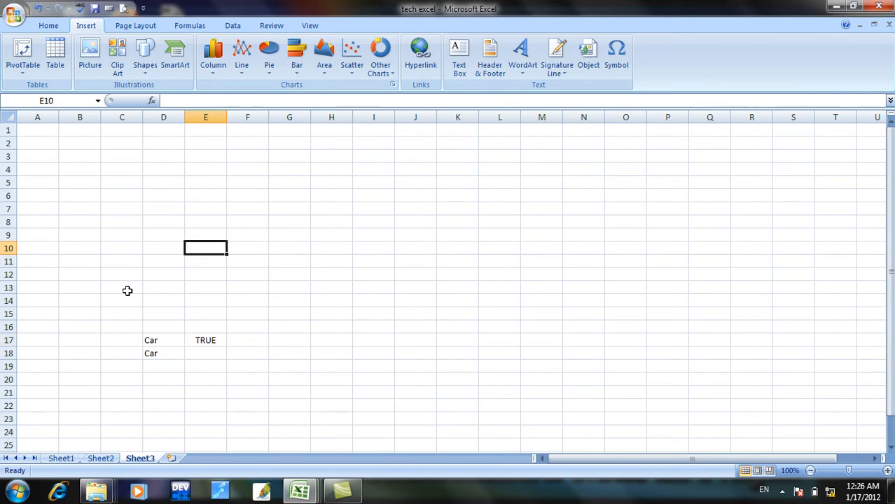
{"action": "type", "text": "12"}
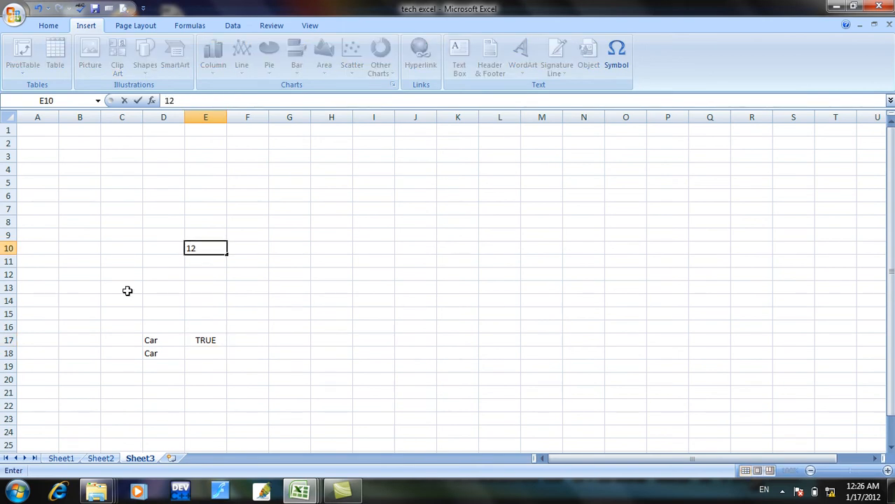
{"action": "left_click", "coordinate": [187, 259]}
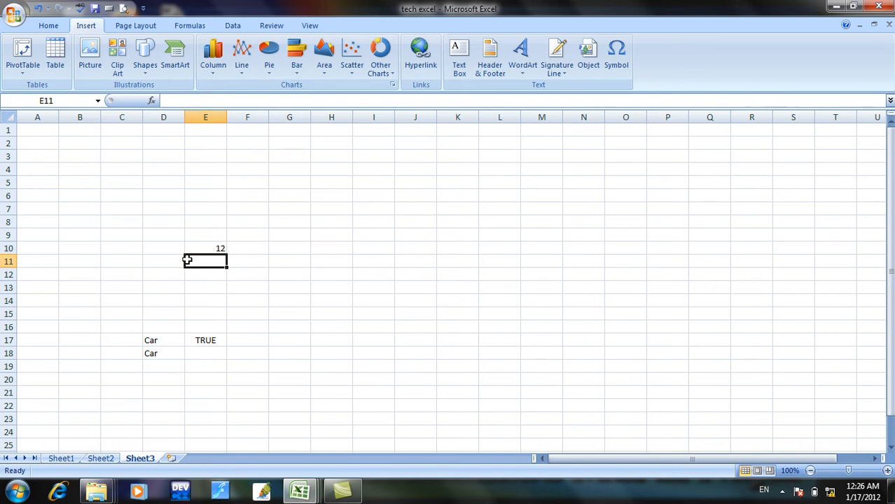
Enter the formula =fixed(12) in cell E11 to convert the number to text, and review its result.
{"action": "type", "text": "="}
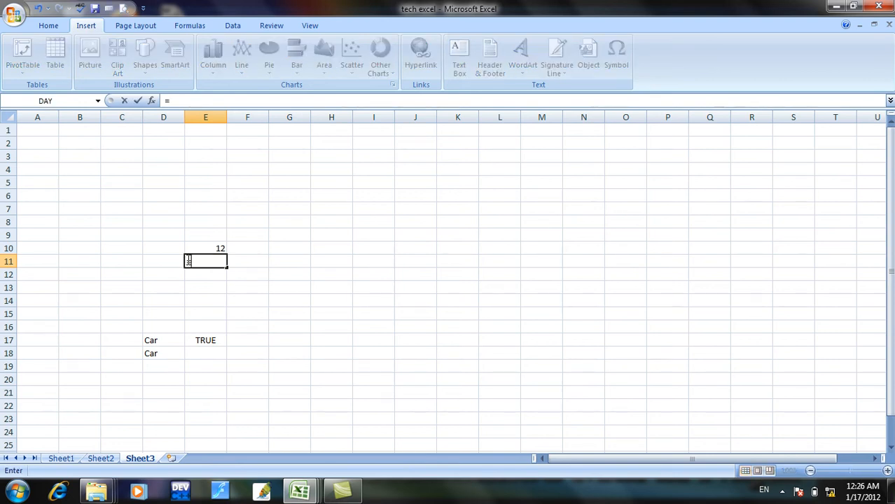
{"action": "type", "text": "fi"}
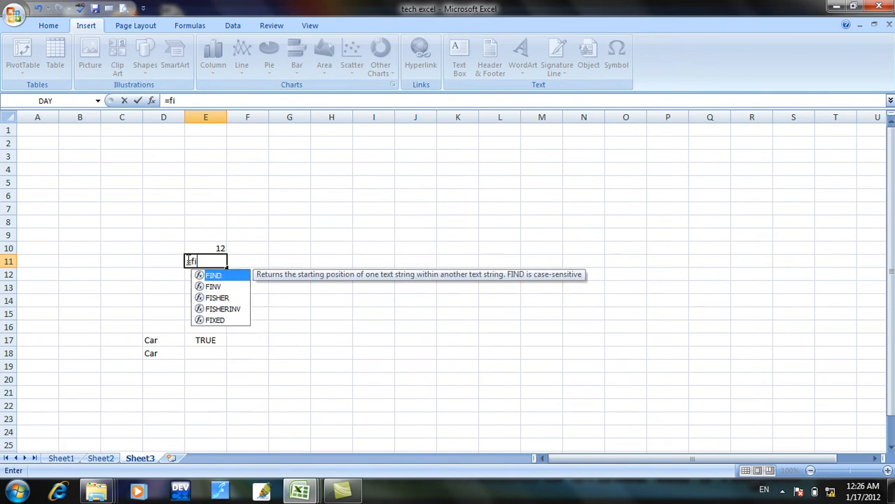
{"action": "type", "text": "xed("}
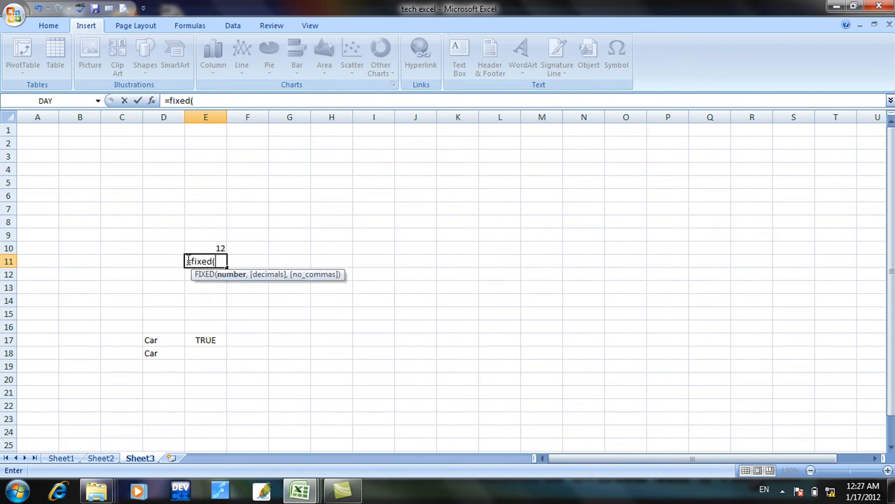
{"action": "type", "text": "12)"}
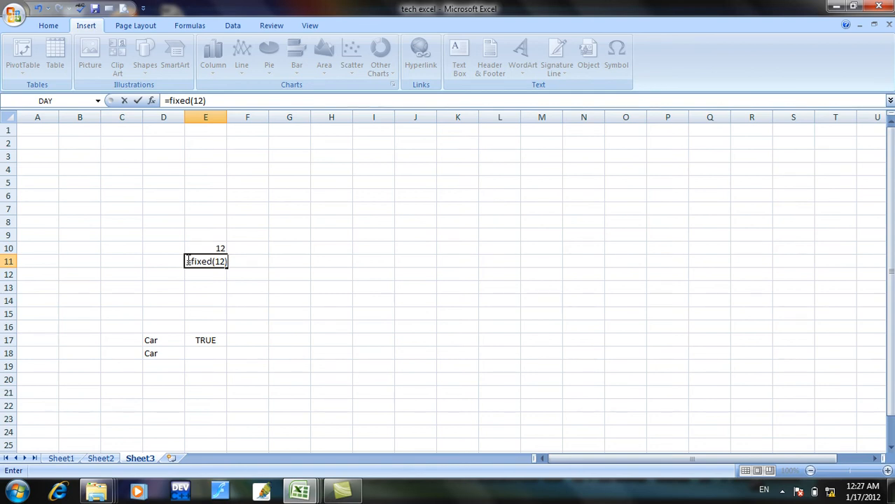
{"action": "key", "text": "Return"}
{"action": "left_click", "coordinate": [196, 260]}
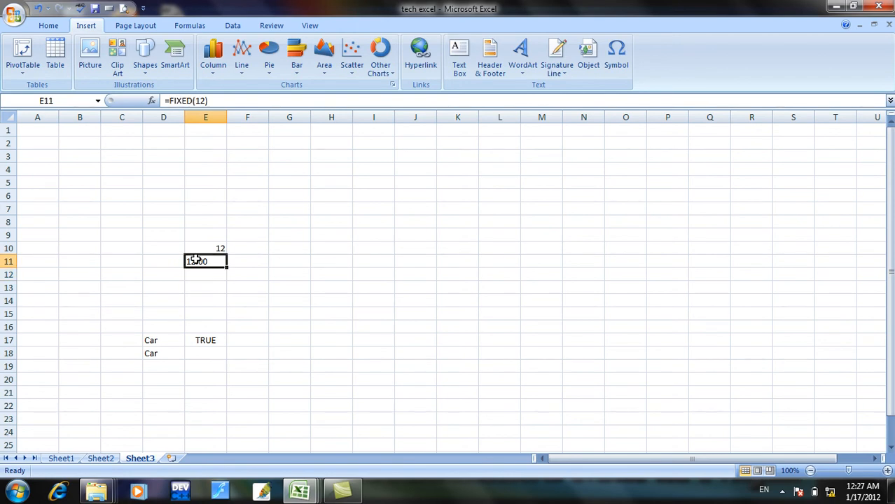
{"action": "left_click", "coordinate": [251, 260]}
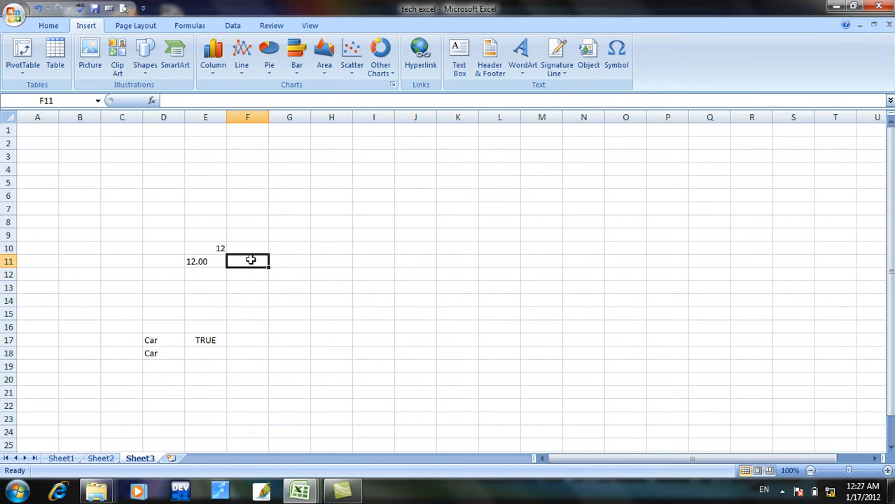
Enter 12 in cell F11 and convert it to text with seven decimals using =FIXED(F11,7) in F12, then review the formula.
{"action": "type", "text": "12"}
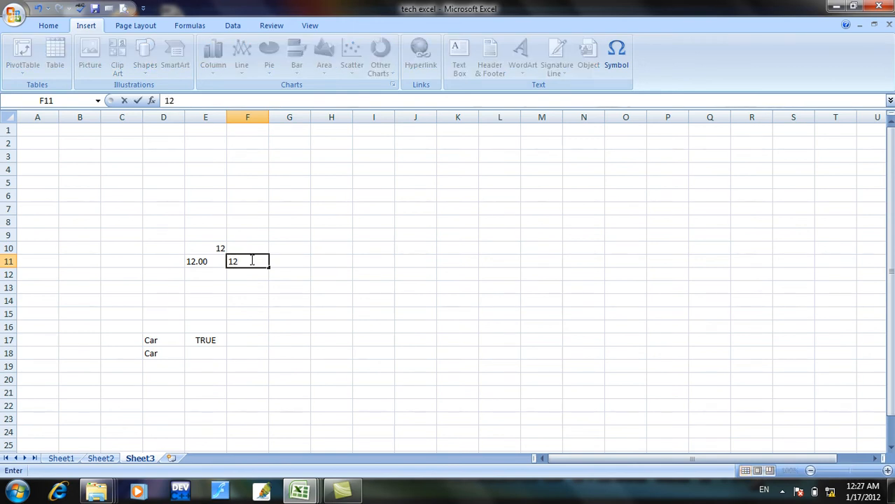
{"action": "key", "text": "Return"}
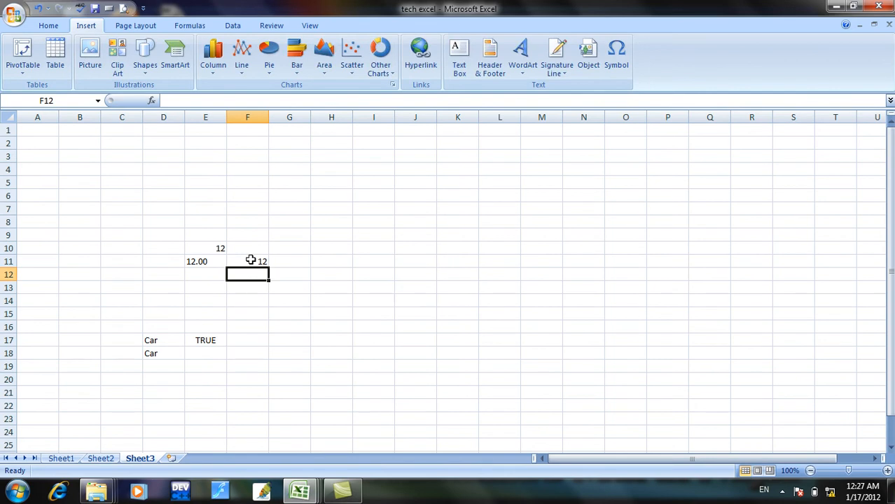
{"action": "type", "text": "="}
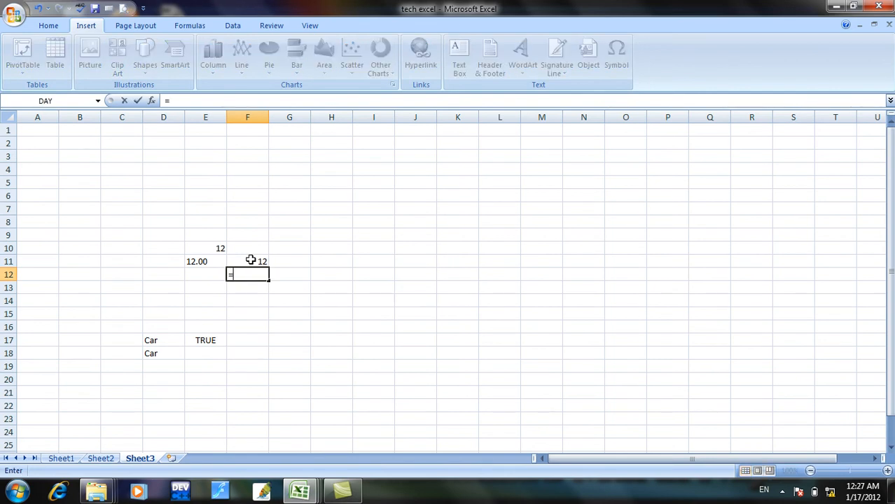
{"action": "type", "text": "fixed"}
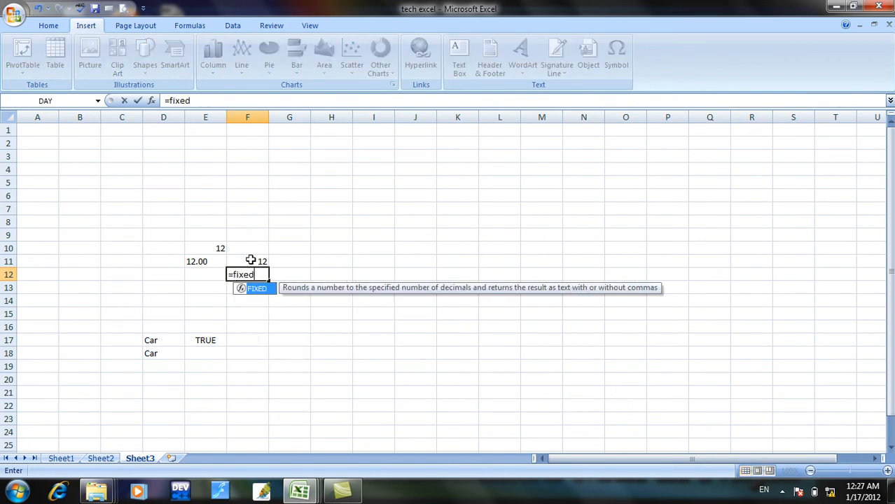
{"action": "type", "text": "("}
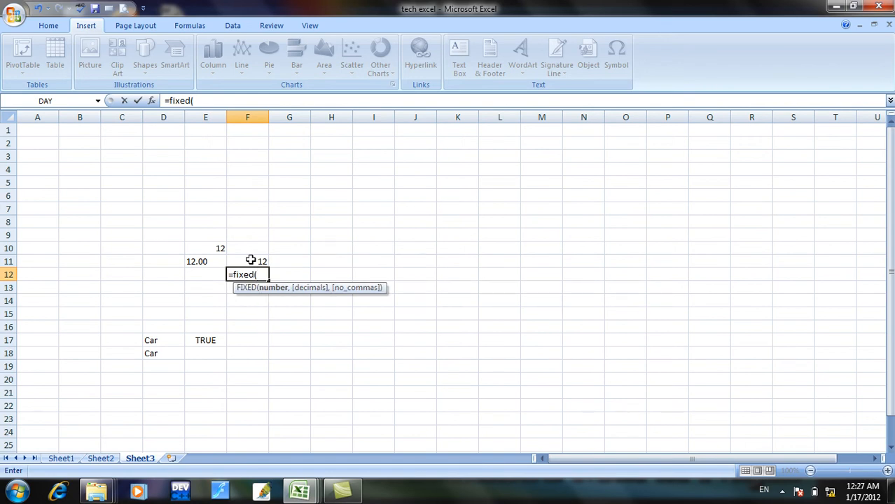
{"action": "left_click", "coordinate": [251, 261]}
{"action": "type", "text": ","}
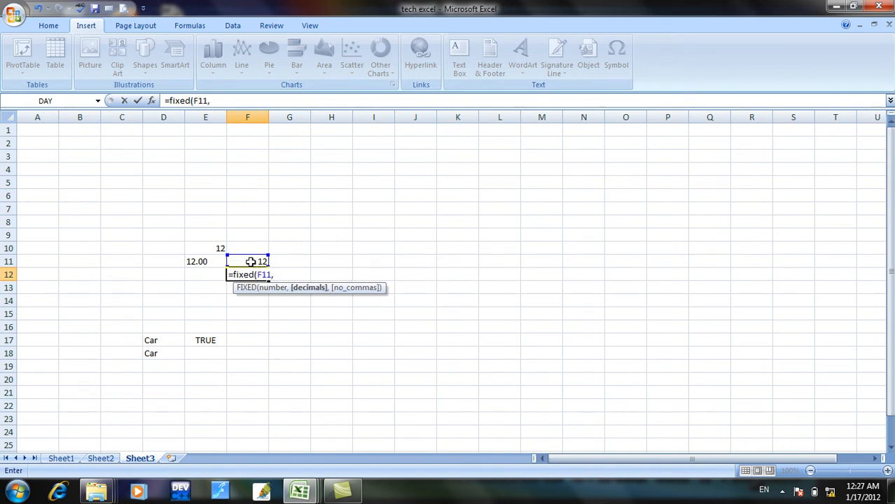
{"action": "key", "text": "Return"}
{"action": "left_click", "coordinate": [251, 261]}
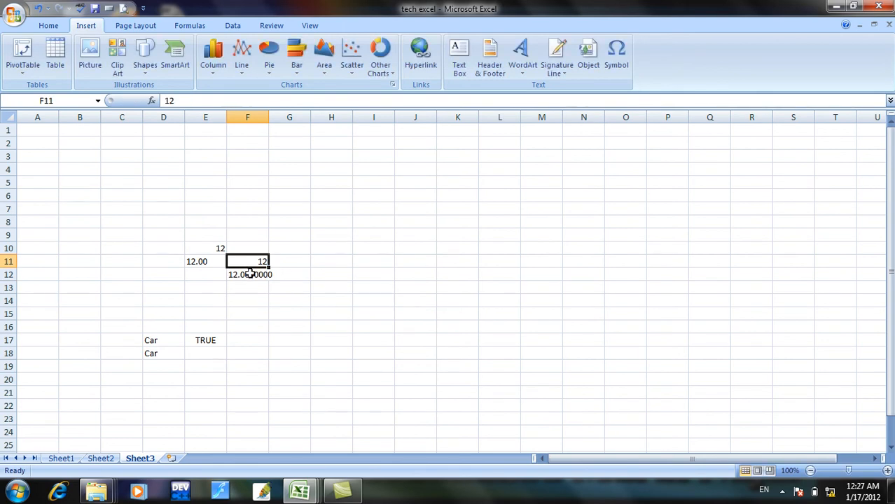
{"action": "left_click", "coordinate": [250, 273]}
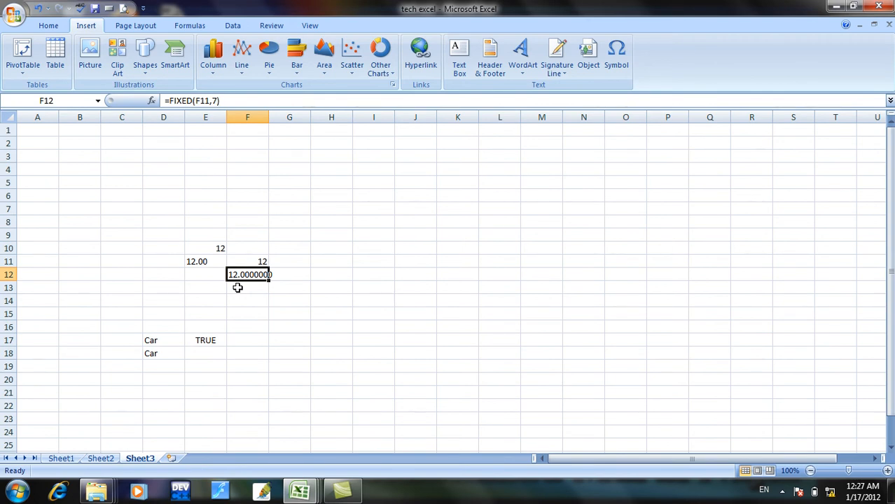
{"action": "left_click", "coordinate": [216, 295]}
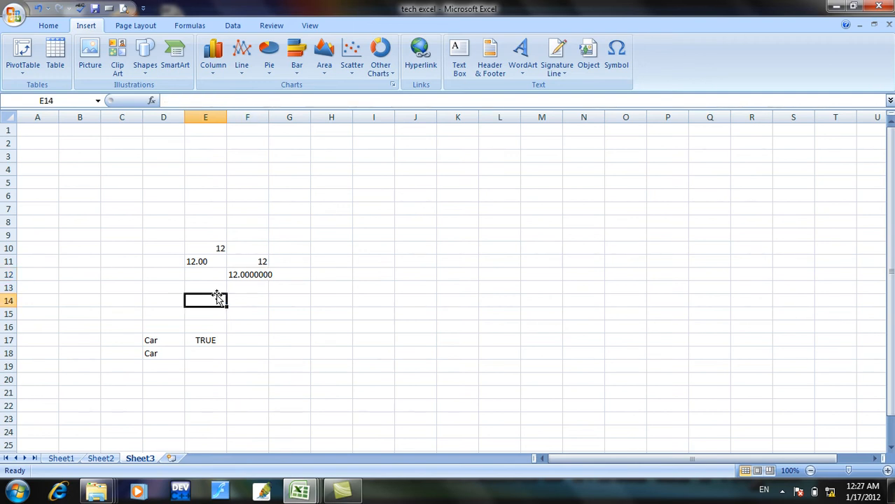
{"action": "type", "text": "123"}
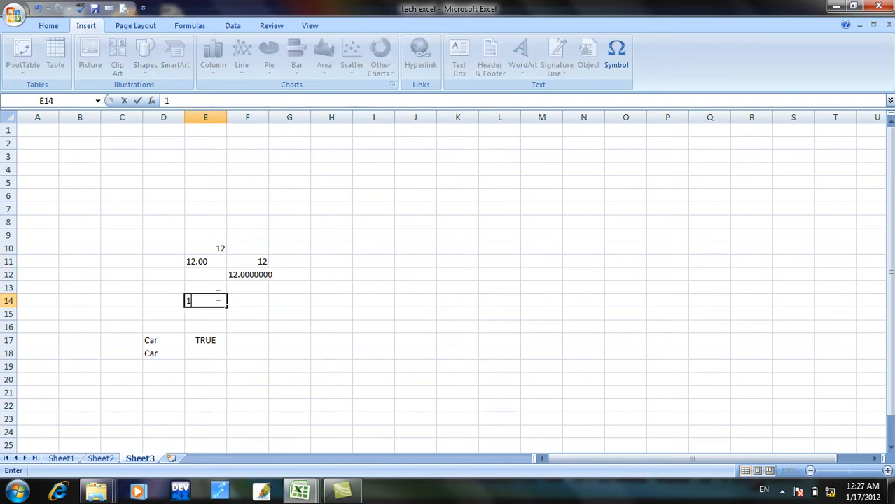
{"action": "type", "text": ".65"}
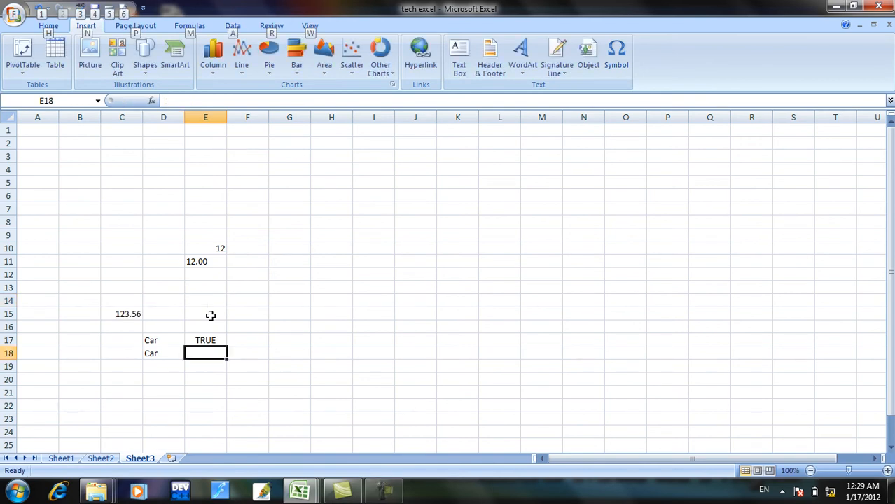
{"action": "key", "text": "alt"}
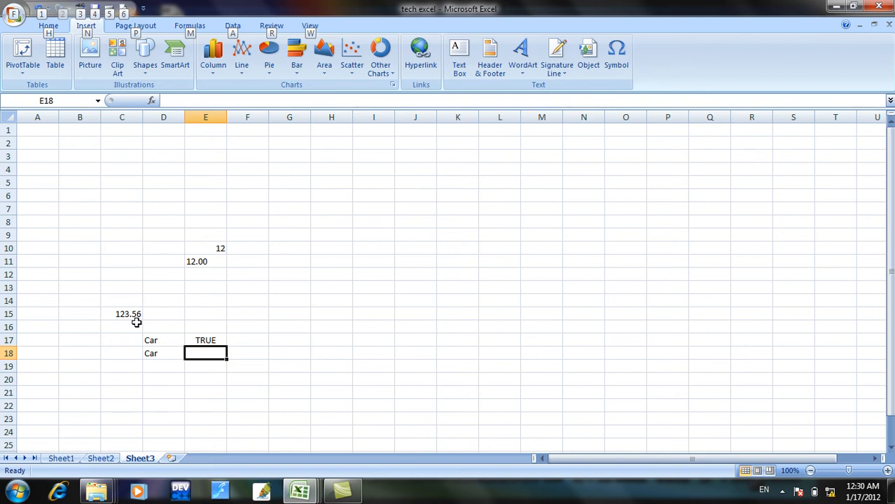
Enter the formula =fixed(C15,0) in cell E15 to convert the number in C15 to text without decimals.
{"action": "left_click", "coordinate": [213, 312]}
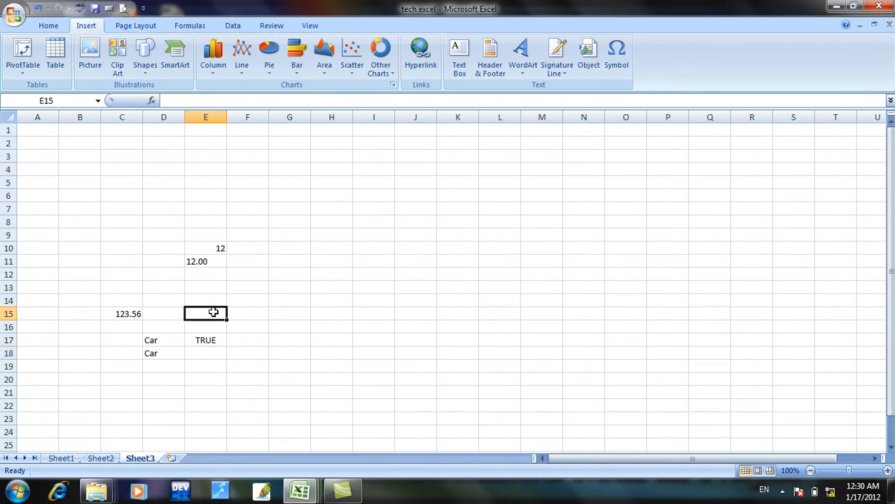
{"action": "type", "text": "="}
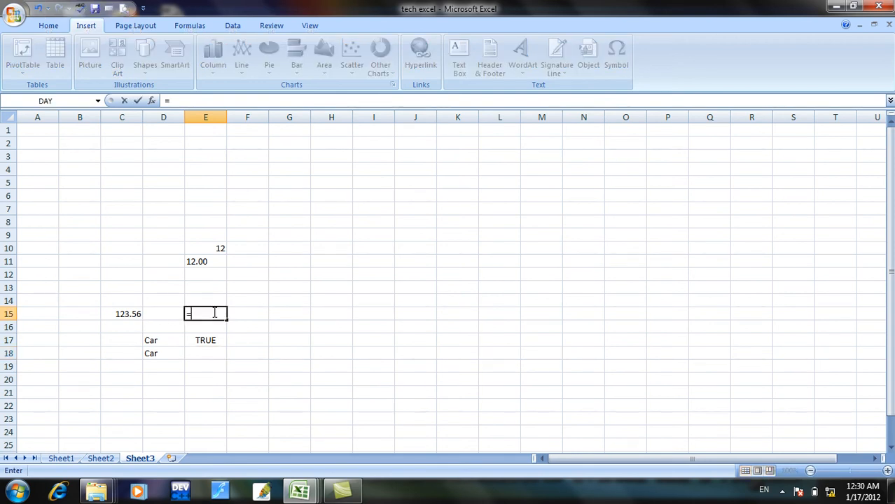
{"action": "type", "text": "fixe"}
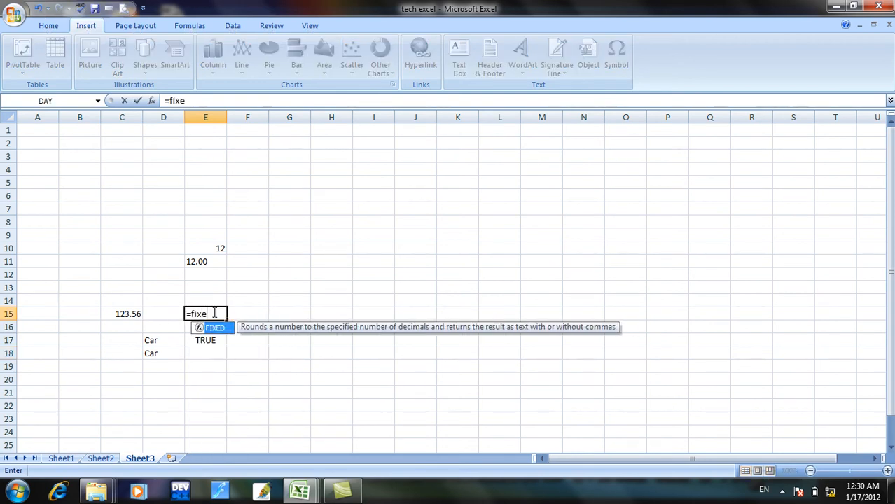
{"action": "type", "text": "d("}
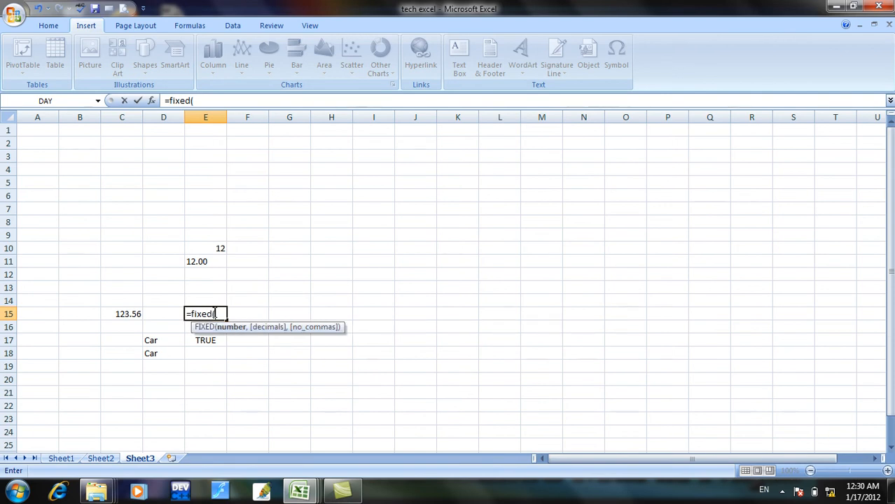
{"action": "left_click", "coordinate": [123, 312]}
{"action": "type", "text": ","}
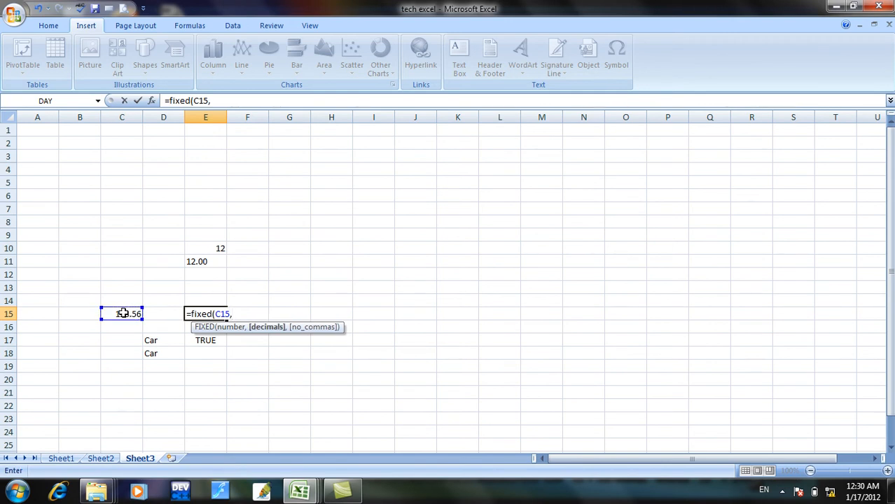
{"action": "type", "text": "0"}
{"action": "type", "text": ")"}
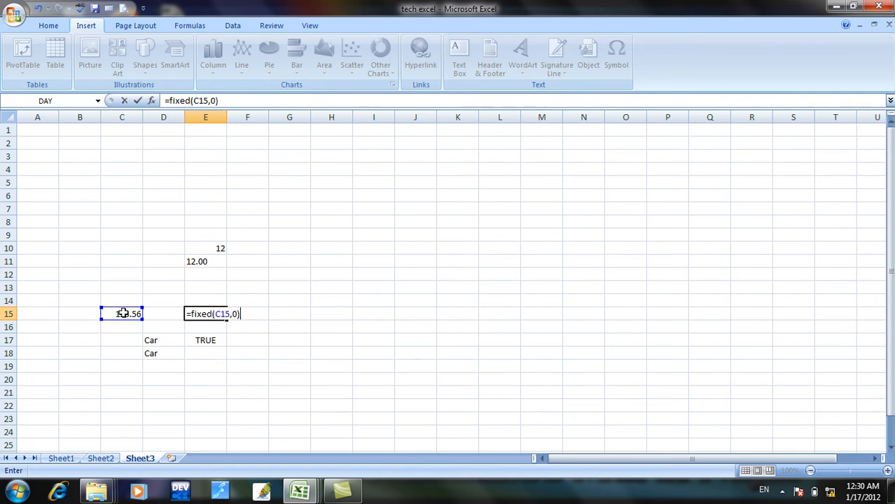
{"action": "key", "text": "Return"}
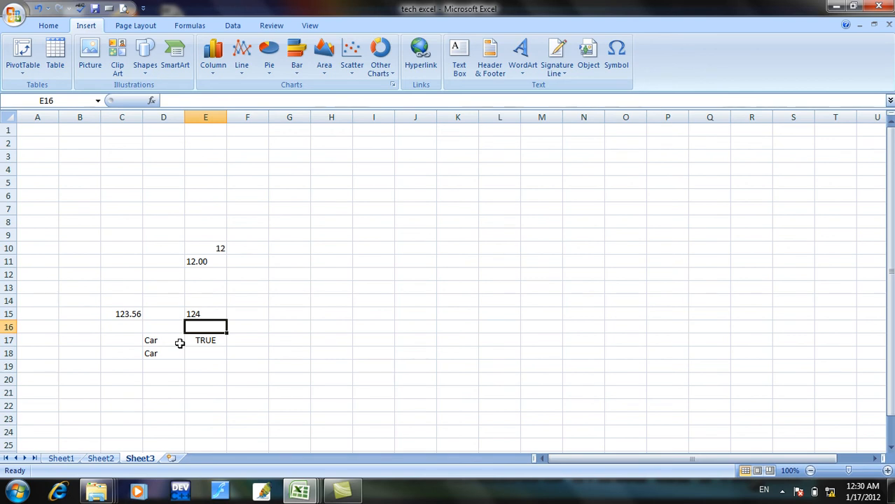
Enter the formula =fixed(C15,1) in cell E14 to convert the C15 number to text with one decimal, and review it.
{"action": "left_click", "coordinate": [193, 302]}
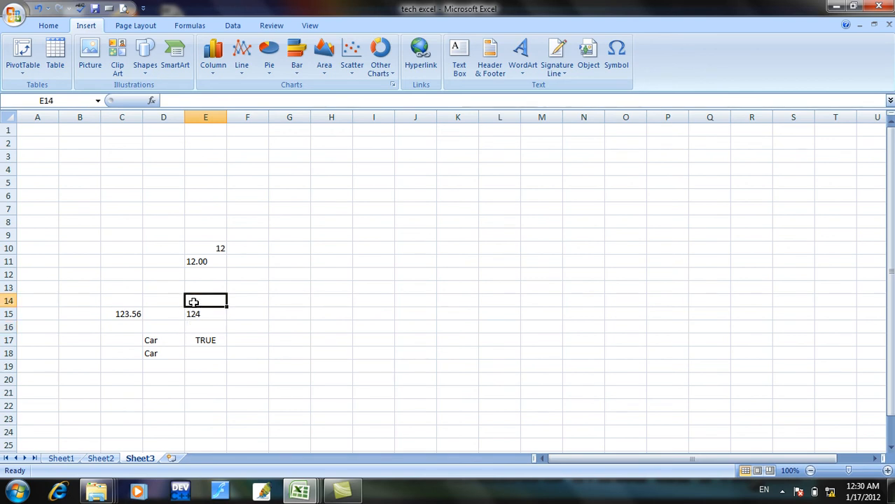
{"action": "type", "text": "="}
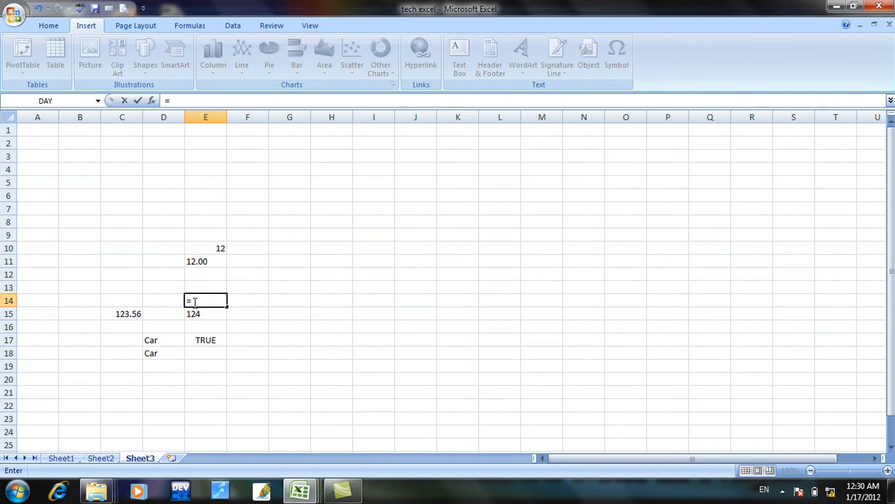
{"action": "type", "text": "fixed("}
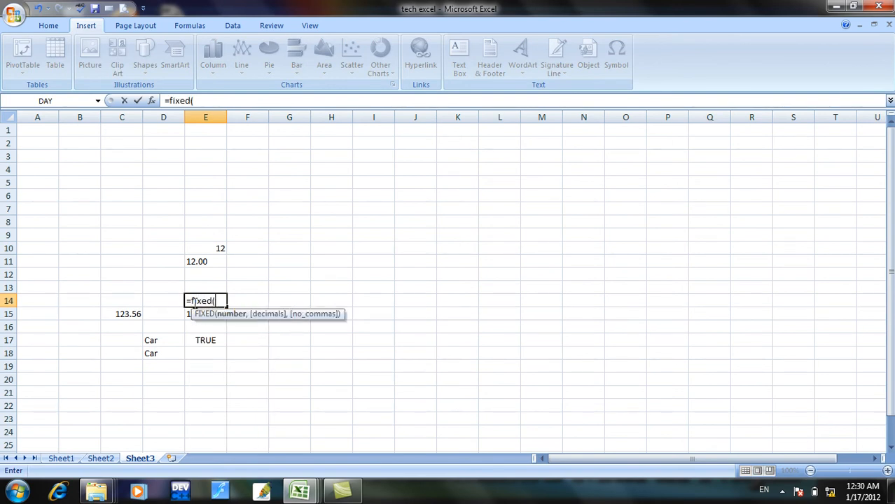
{"action": "left_click", "coordinate": [123, 315]}
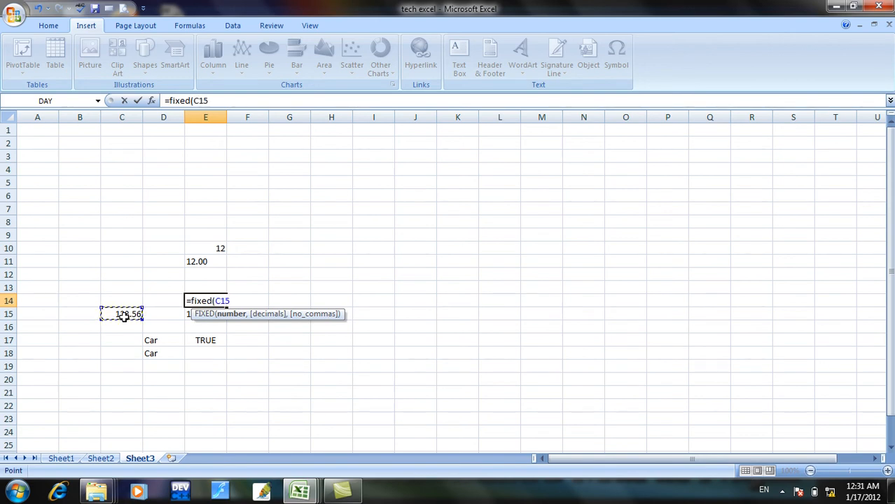
{"action": "type", "text": ")"}
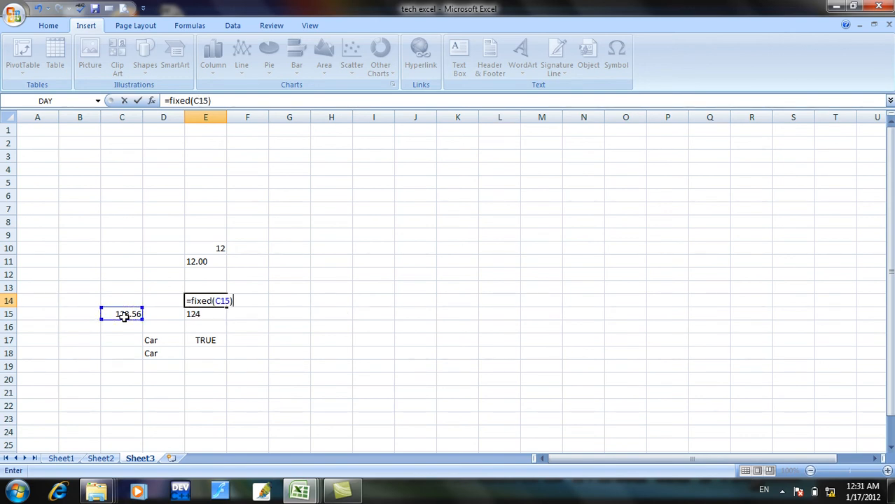
{"action": "key", "text": "BackSpace"}
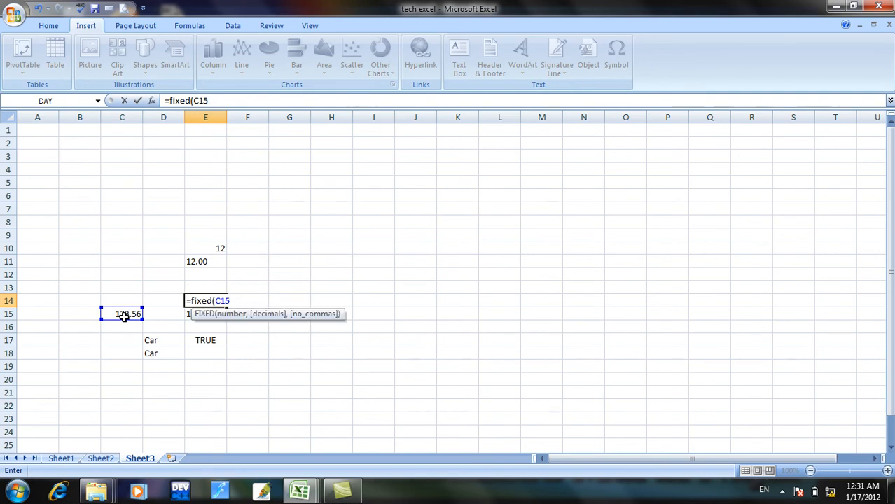
{"action": "type", "text": ","}
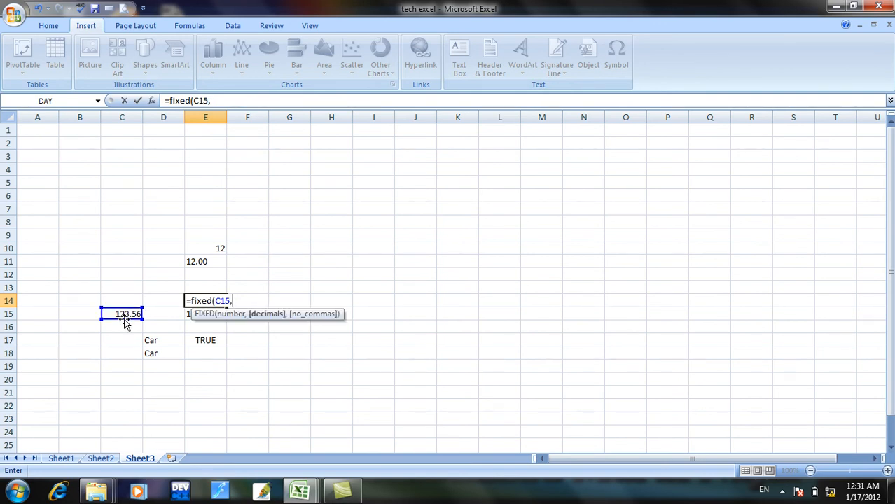
{"action": "type", "text": "1)"}
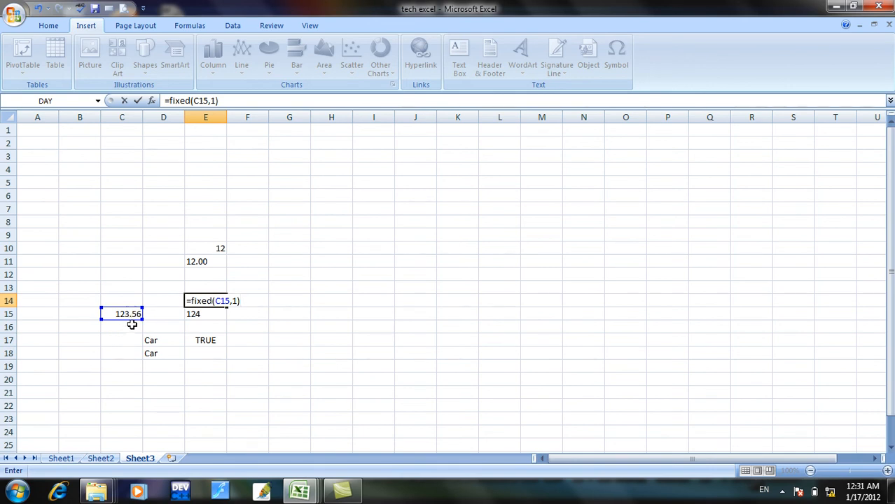
{"action": "key", "text": "Return"}
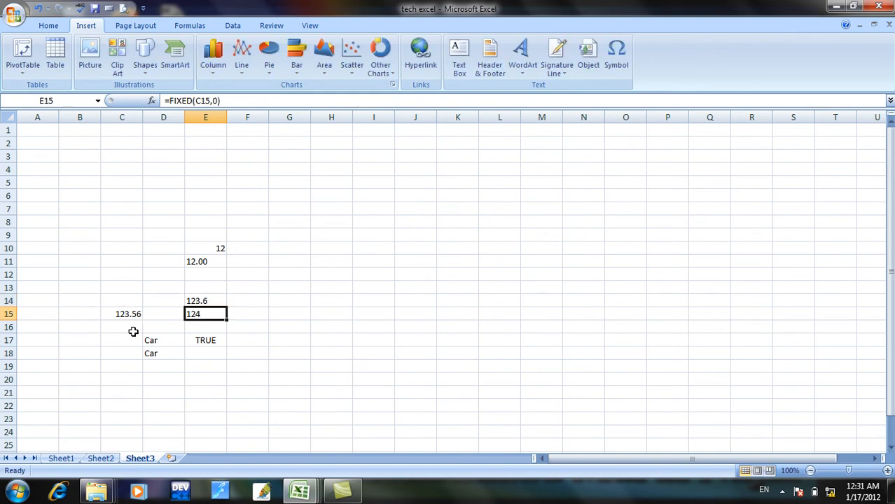
{"action": "left_click", "coordinate": [198, 300]}
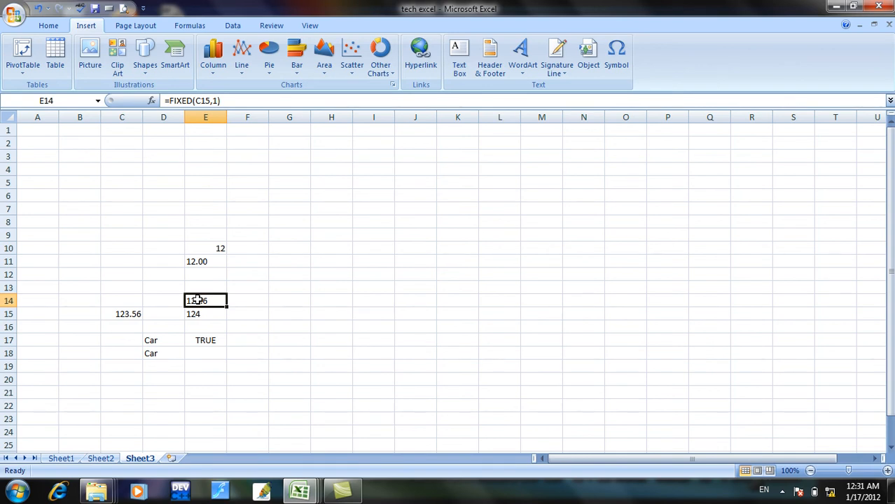
Look up the proper function in cell B41 of the Sheet1 list and switch to Sheet2.
{"action": "left_click", "coordinate": [60, 459]}
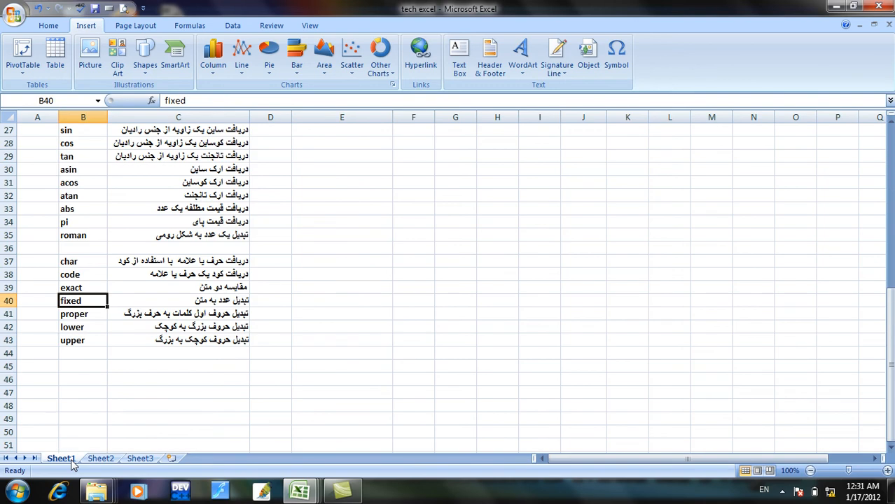
{"action": "left_click", "coordinate": [89, 316]}
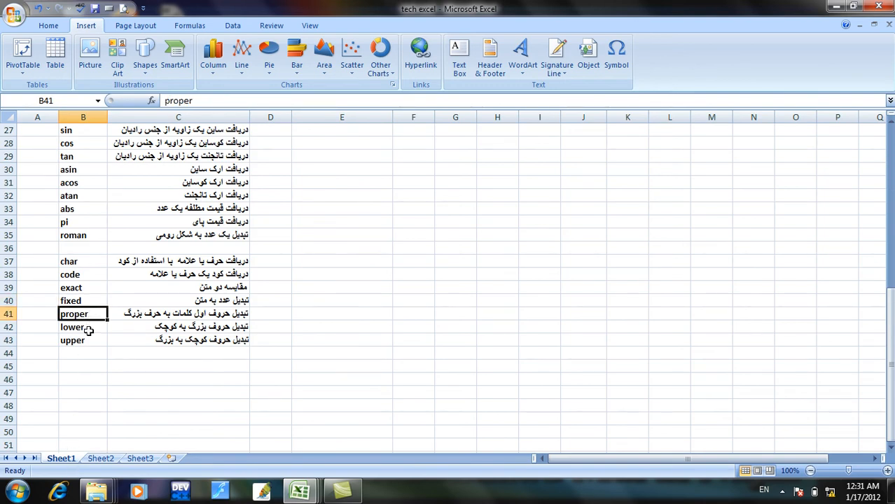
{"action": "left_click", "coordinate": [107, 461]}
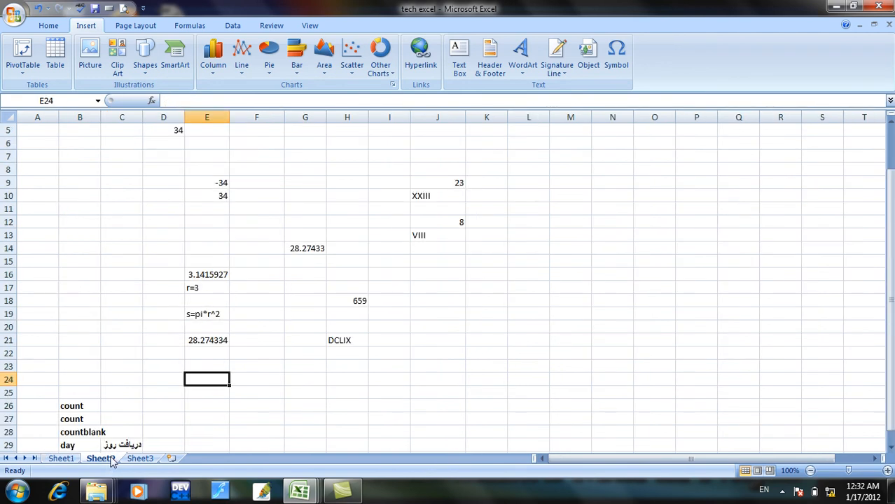
Enter a lowercase sample sentence in cell E27 of Sheet2, starting with "my name is" and ending with a person's name and a period.
{"action": "left_click", "coordinate": [222, 419]}
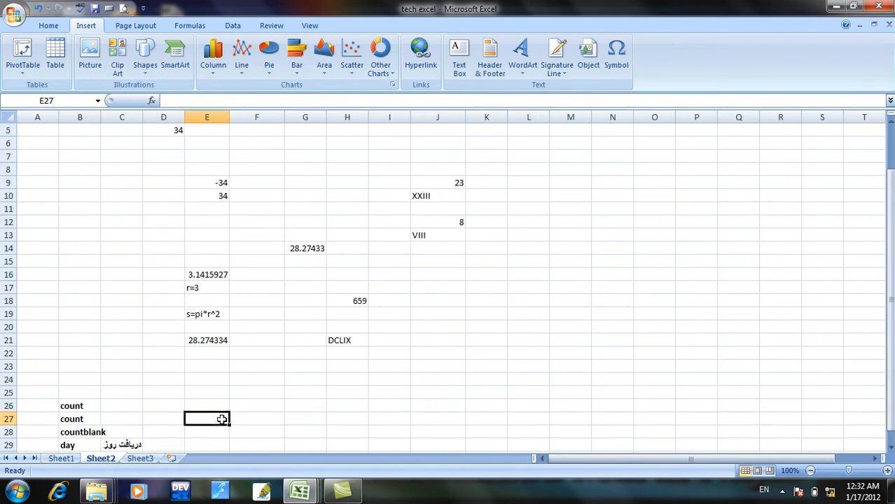
{"action": "type", "text": "my name i"}
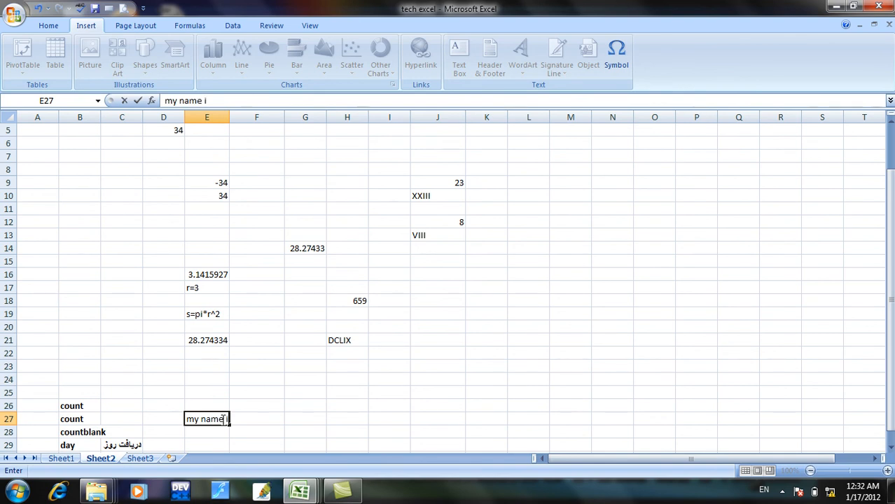
{"action": "type", "text": "s asad."}
Enter the formula =proper(E27) in cell E28 of Sheet2 to capitalize the first letter of each word in the sentence.
{"action": "left_click", "coordinate": [211, 431]}
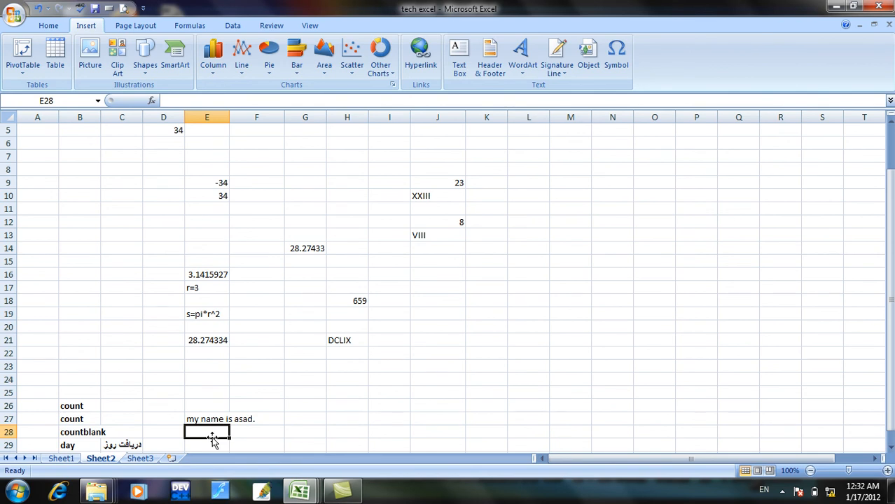
{"action": "type", "text": "="}
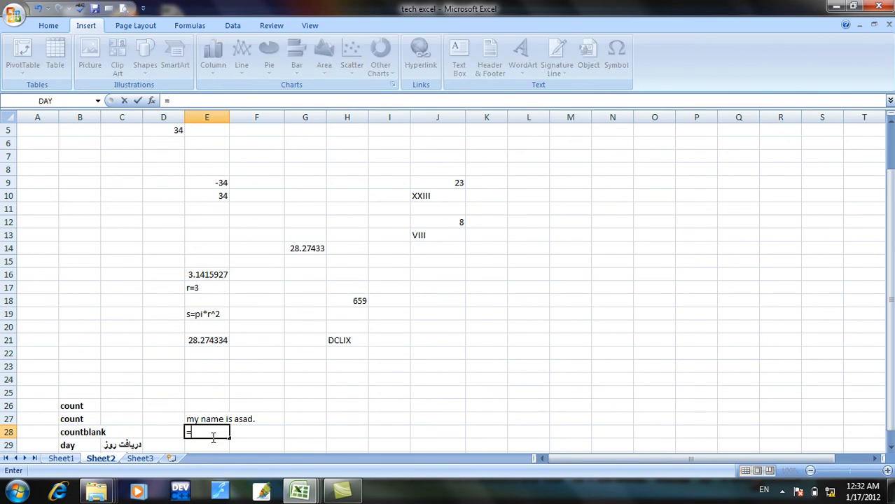
{"action": "type", "text": "prop"}
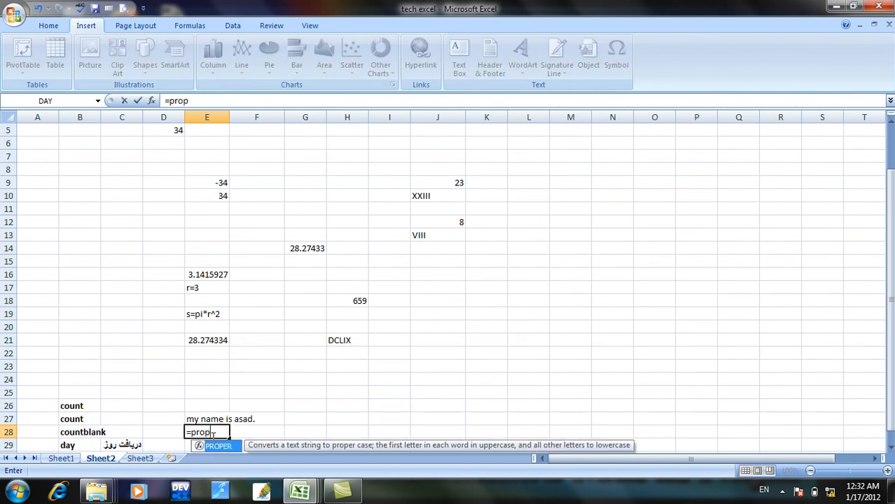
{"action": "type", "text": "er("}
{"action": "left_click", "coordinate": [208, 422]}
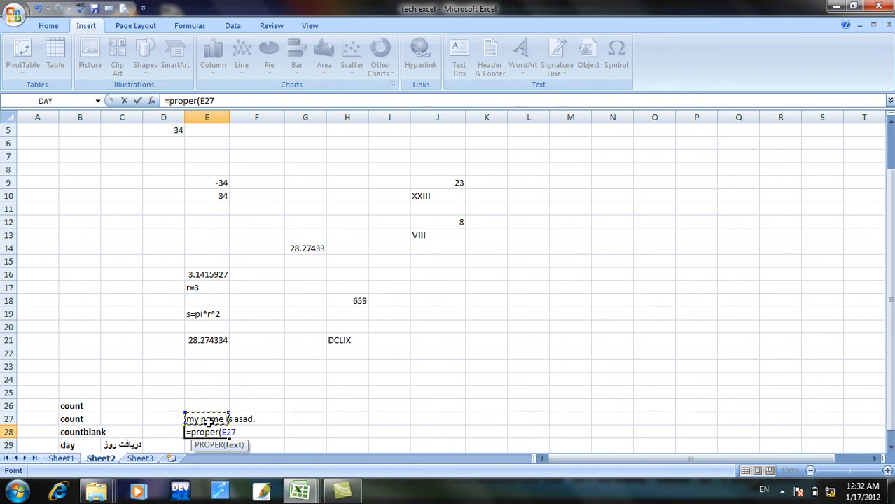
{"action": "type", "text": ")"}
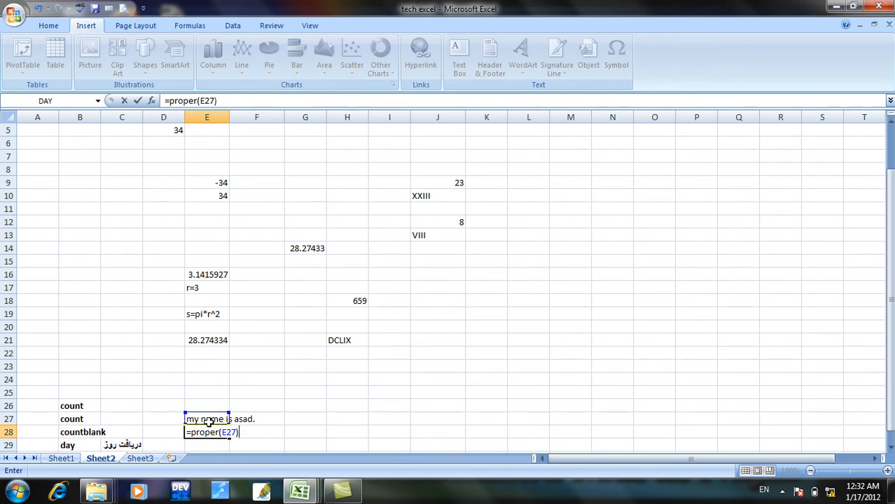
{"action": "key", "text": "Return"}
{"action": "left_click", "coordinate": [209, 432]}
{"action": "left_click", "coordinate": [218, 446]}
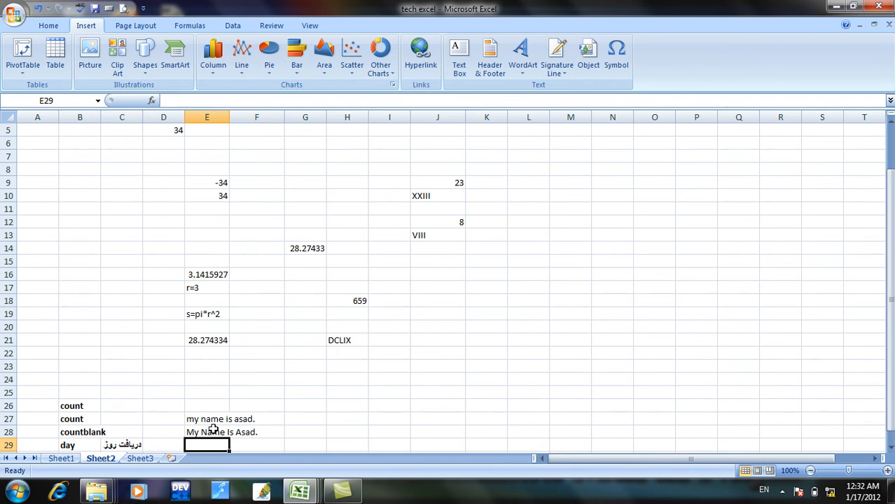
Look up the lower function in cell B42 of the Sheet1 list and switch to Sheet3.
{"action": "left_click", "coordinate": [70, 459]}
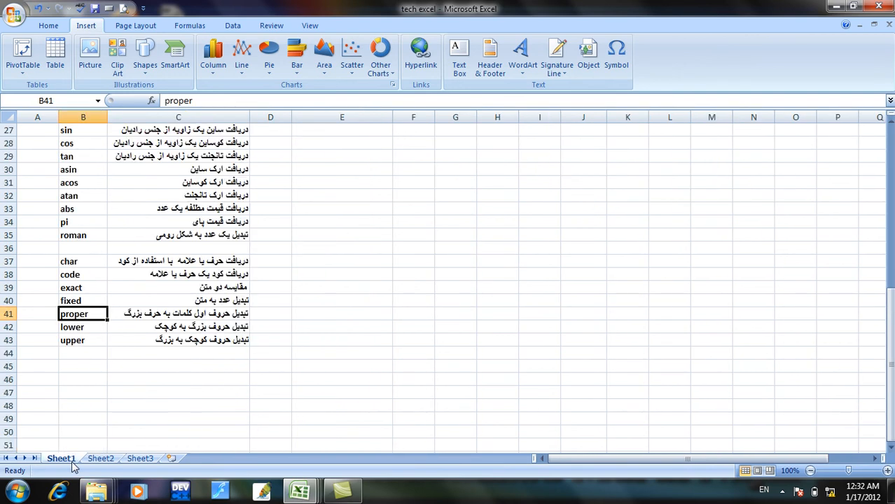
{"action": "left_click", "coordinate": [77, 332]}
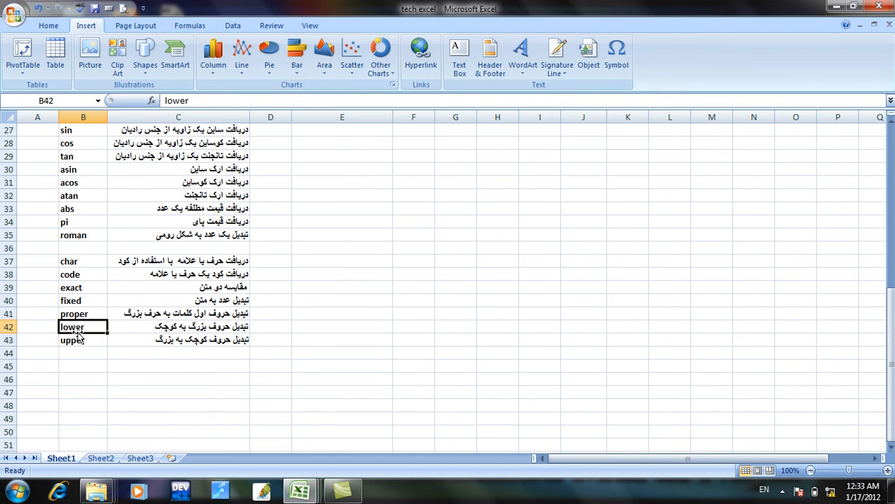
{"action": "left_click", "coordinate": [133, 461]}
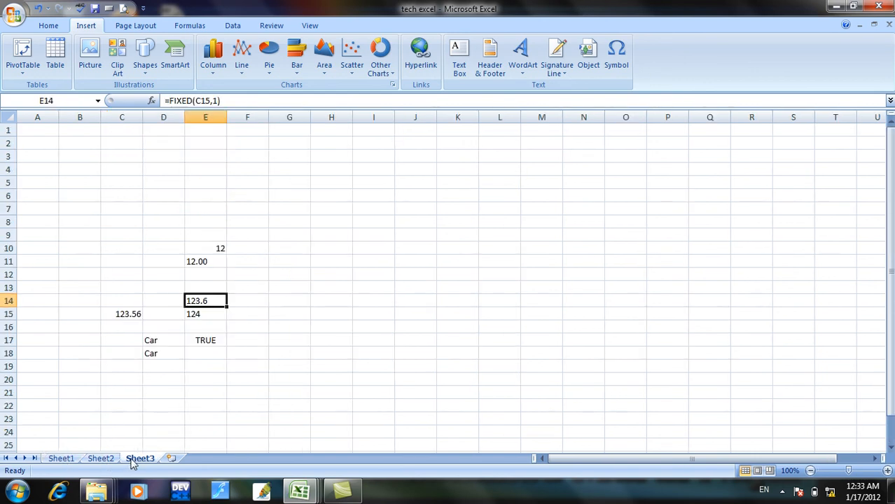
Write the uppercase sample sentence "HE IS A MAN." in cell H13 of Sheet3.
{"action": "left_click", "coordinate": [323, 287]}
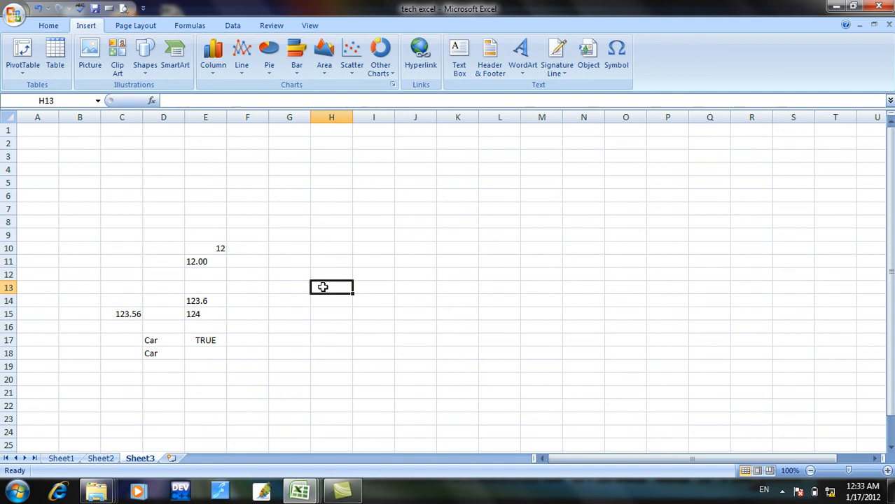
{"action": "type", "text": "HE IS A MAN."}
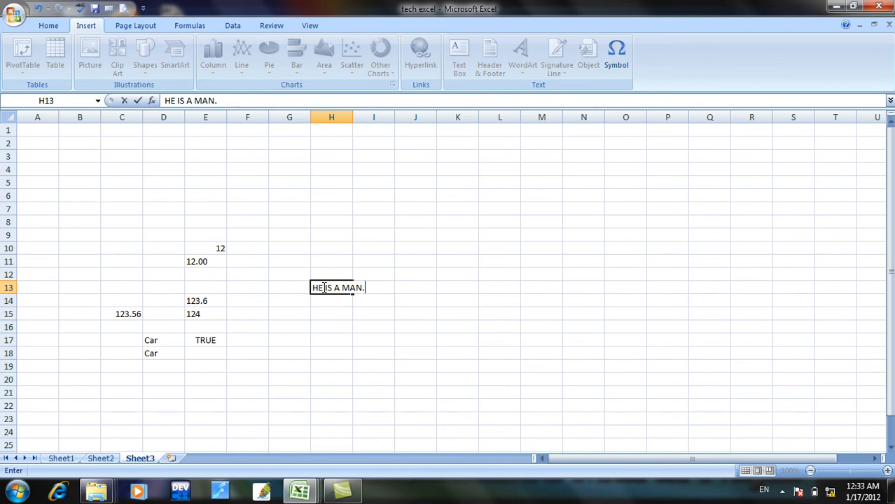
Enter the formula =LOWER(H13) in cell H15 to convert the uppercase sentence to lowercase, and review it.
{"action": "left_click", "coordinate": [312, 313]}
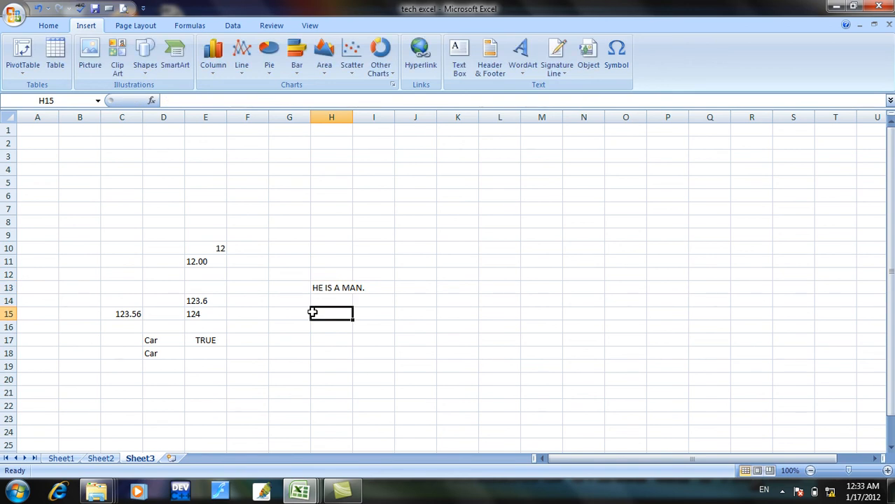
{"action": "type", "text": "=L"}
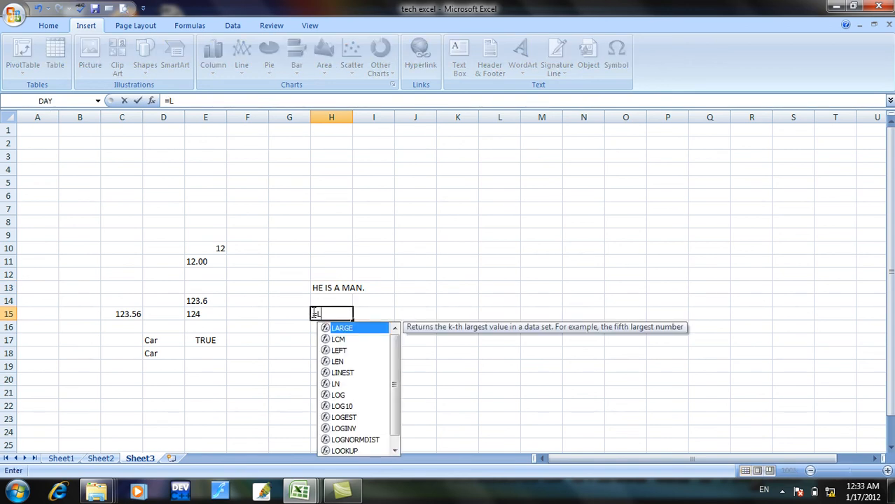
{"action": "type", "text": "OWER"}
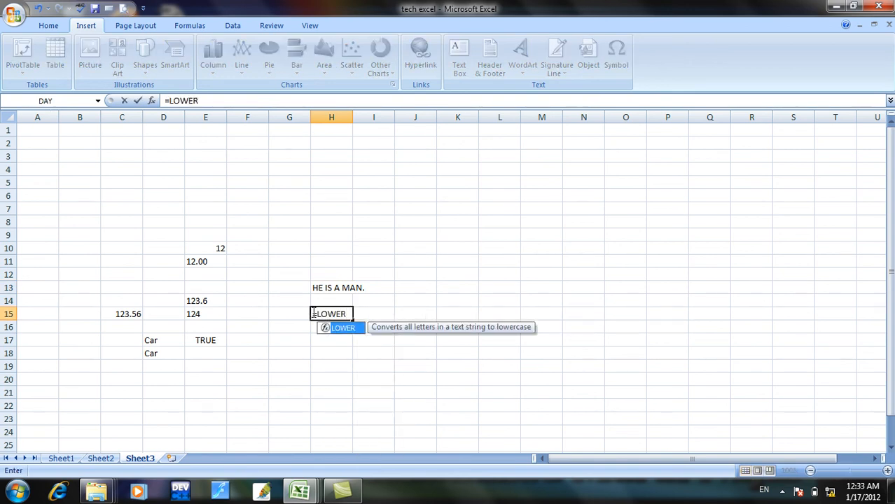
{"action": "type", "text": "("}
{"action": "left_click", "coordinate": [329, 287]}
{"action": "type", "text": ")"}
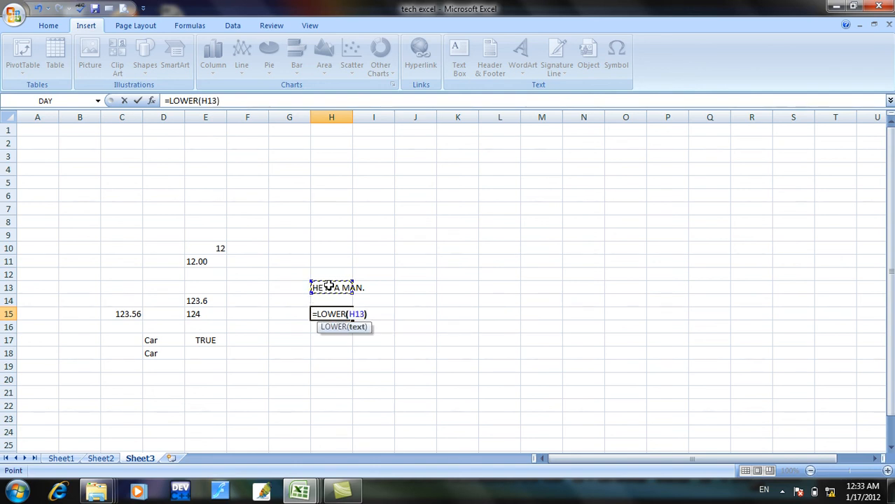
{"action": "key", "text": "Return"}
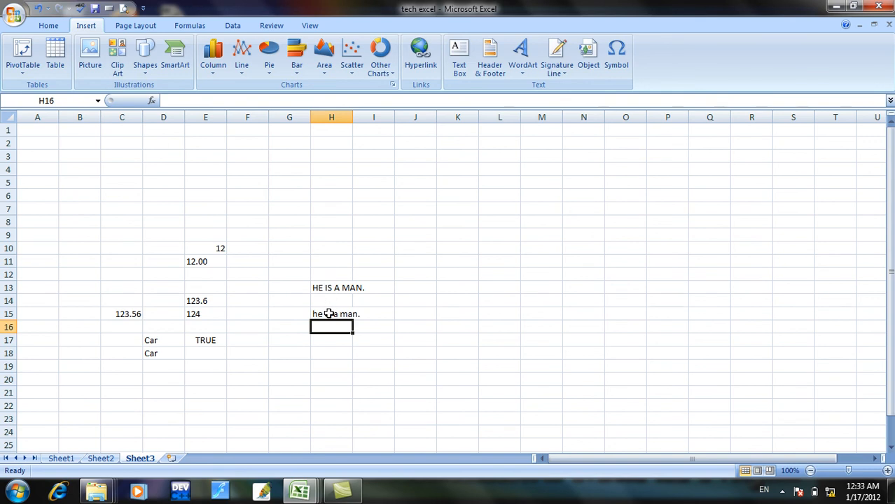
{"action": "left_click", "coordinate": [328, 314]}
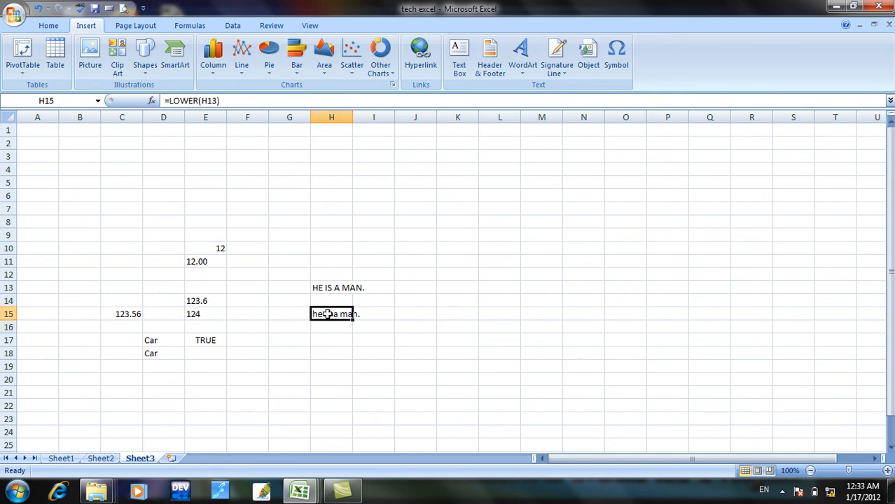
{"action": "left_click", "coordinate": [325, 325]}
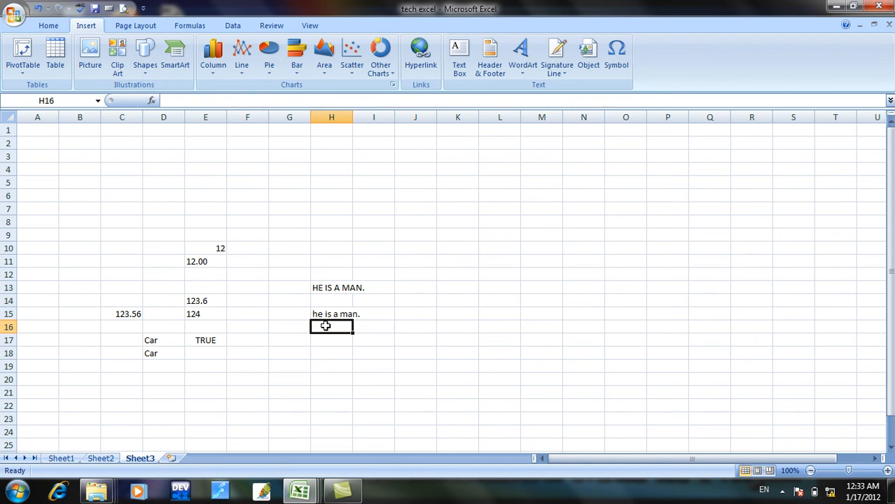
Enter the lowercase sample sentence "she is my mother" in cell G18.
{"action": "left_click", "coordinate": [297, 352]}
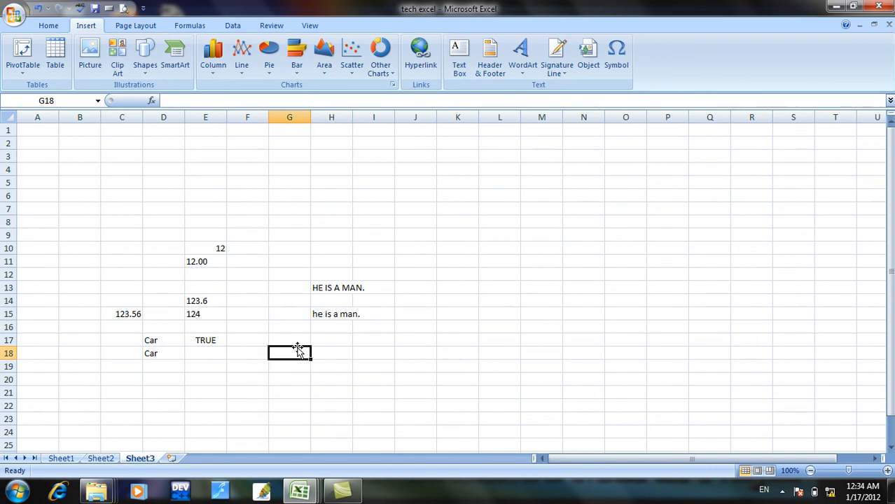
{"action": "type", "text": "she"}
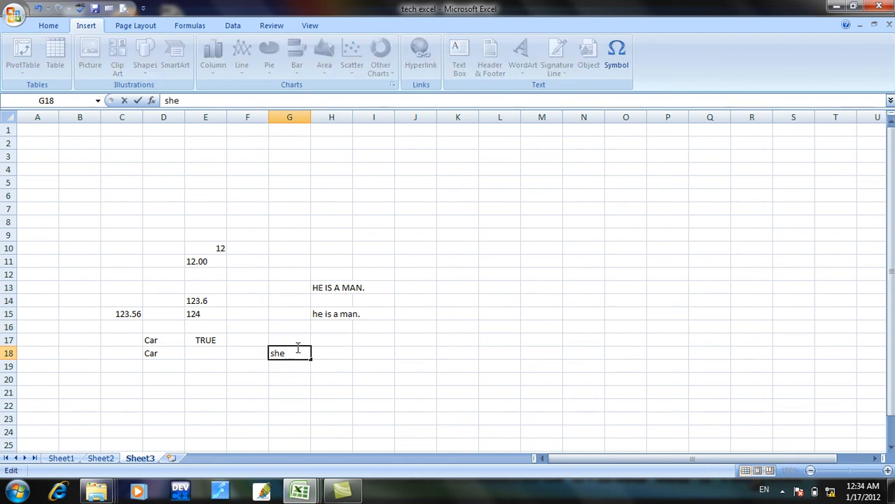
{"action": "type", "text": " is my mother"}
{"action": "left_click", "coordinate": [291, 369]}
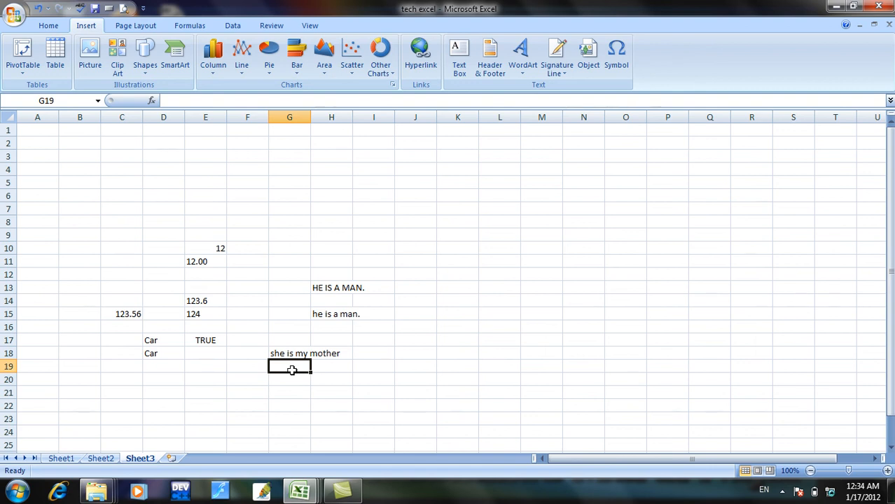
Look up the upper function in cell B43 of the Sheet1 list and return to Sheet3.
{"action": "left_click", "coordinate": [69, 462]}
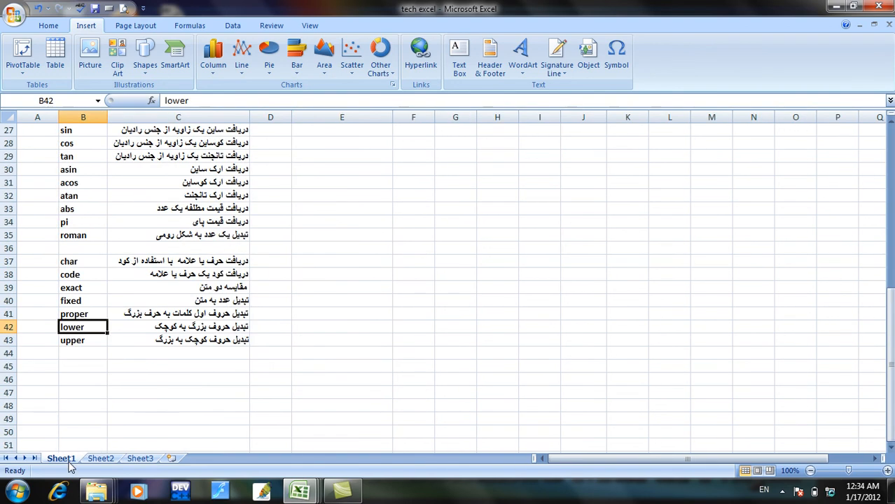
{"action": "left_click", "coordinate": [93, 336]}
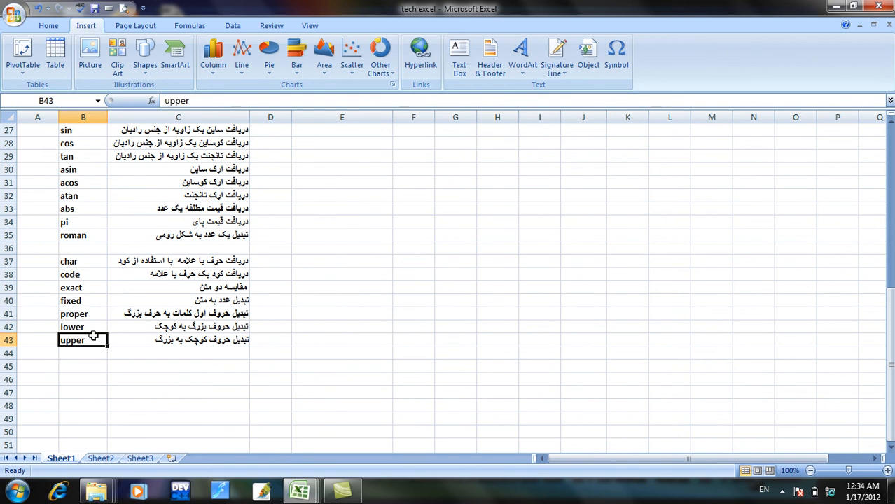
{"action": "left_click", "coordinate": [138, 459]}
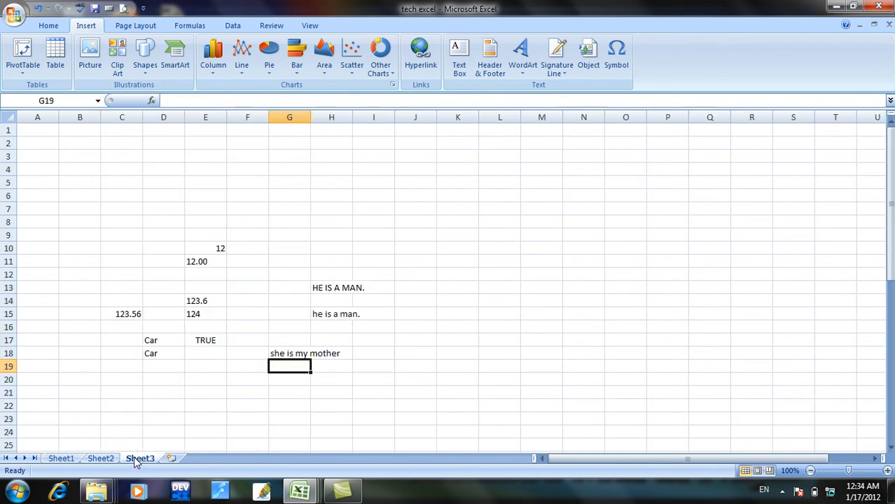
Enter the formula =upper(G18) in cell G19 to convert the lowercase sentence to uppercase.
{"action": "type", "text": "="}
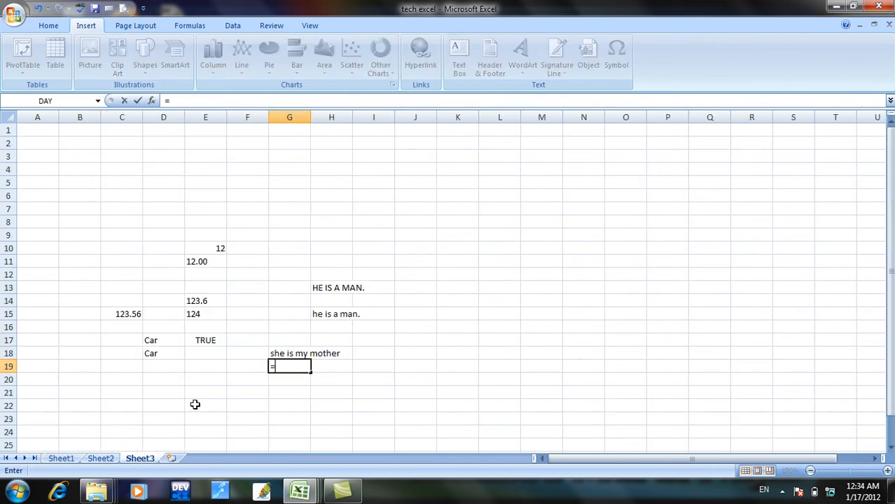
{"action": "type", "text": "upper"}
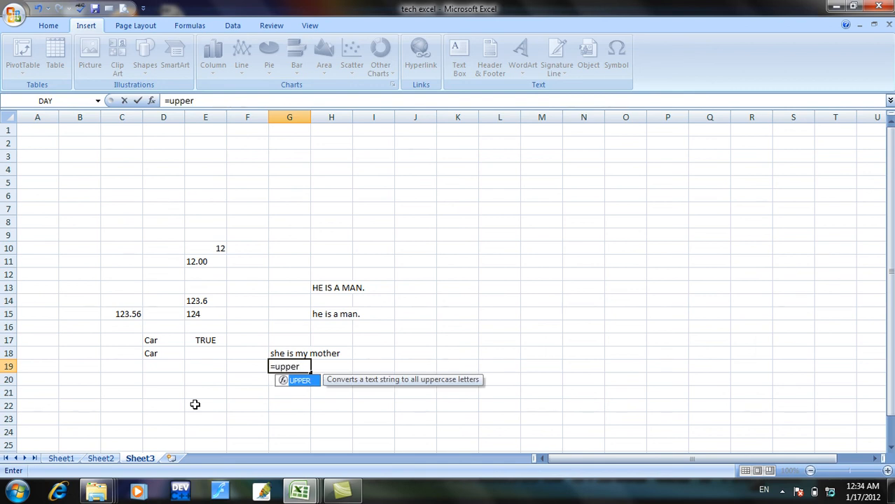
{"action": "type", "text": "("}
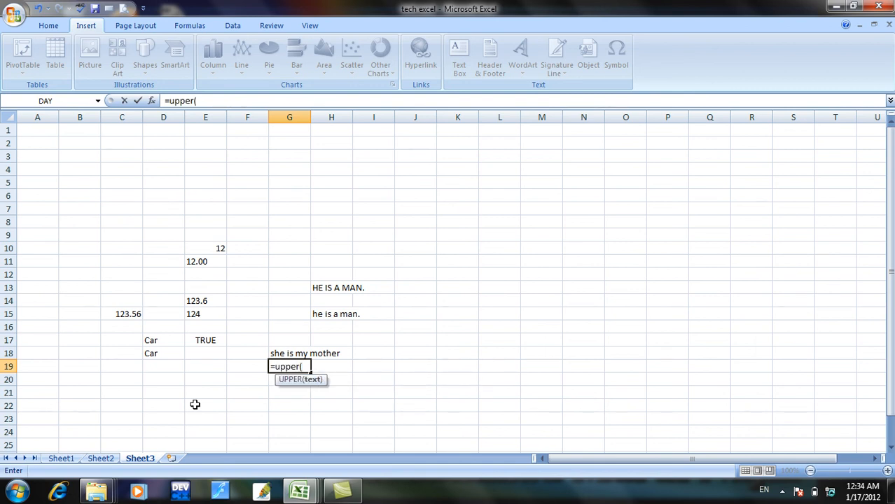
{"action": "left_click", "coordinate": [279, 355]}
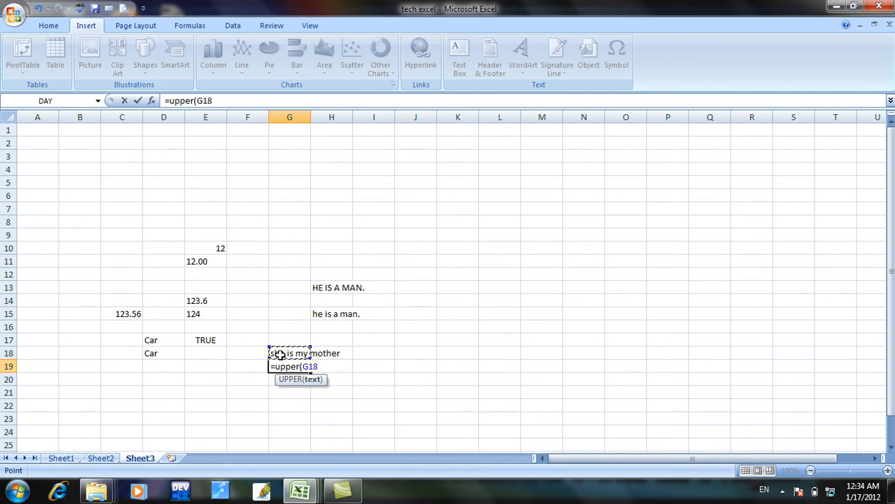
{"action": "type", "text": ")"}
{"action": "key", "text": "Return"}
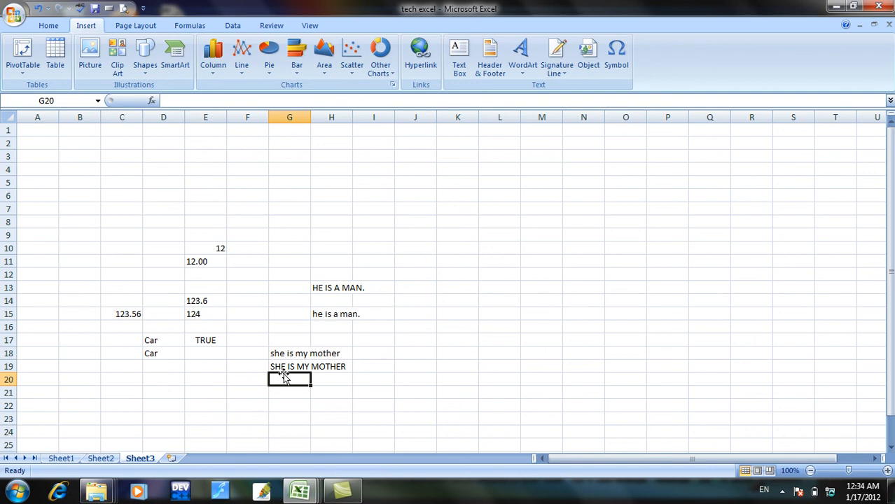
Enter the lowercase sample sentence "afghanistan is a good country." in cell E21.
{"action": "left_click", "coordinate": [221, 389]}
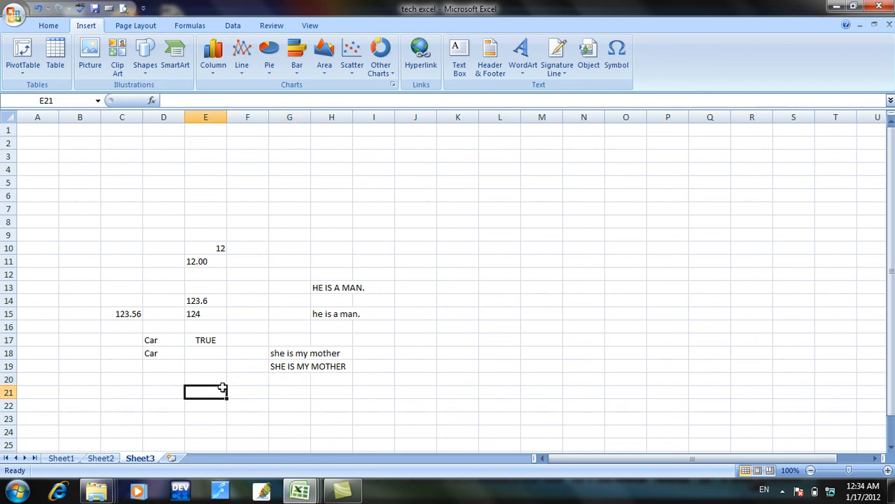
{"action": "type", "text": "af"}
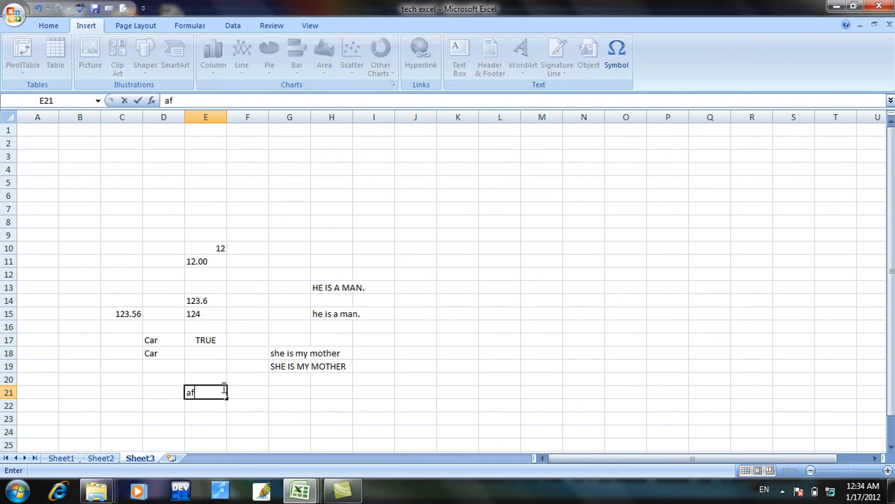
{"action": "type", "text": "ghanistan "}
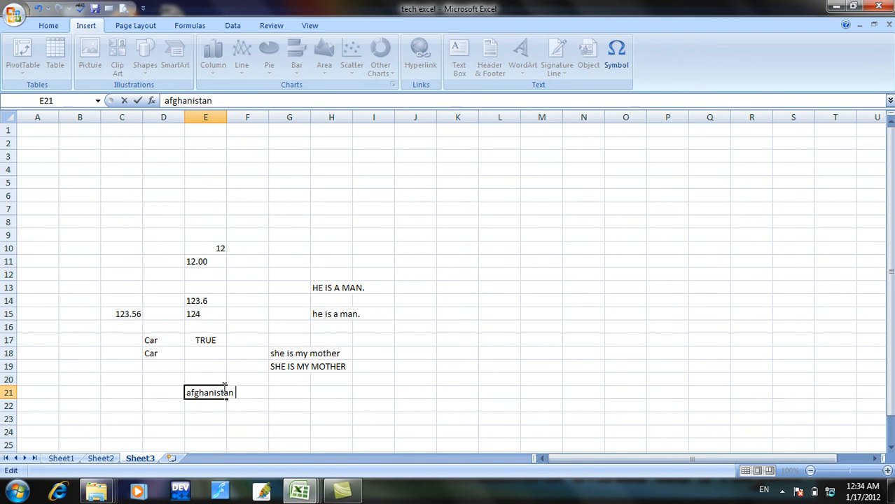
{"action": "type", "text": "is a ggod"}
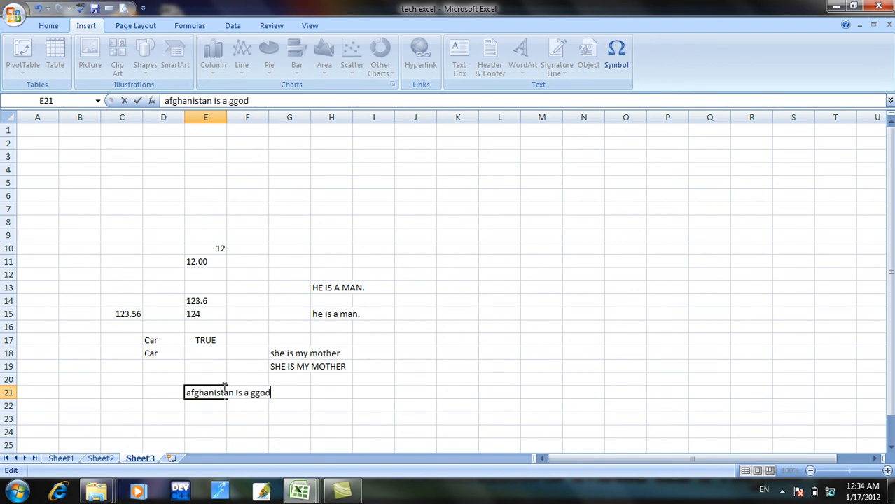
{"action": "key", "text": "BackSpace"}
{"action": "key", "text": "BackSpace"}
{"action": "key", "text": "BackSpace"}
{"action": "key", "text": "BackSpace"}
{"action": "type", "text": "ood coun"}
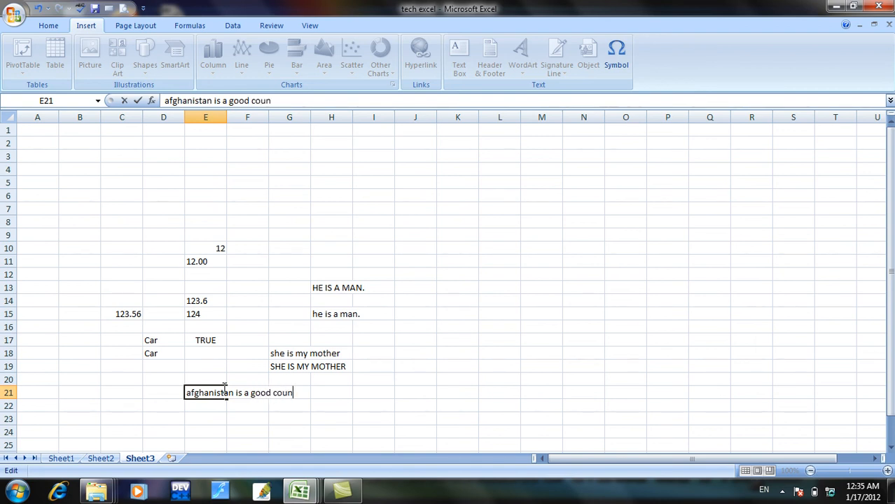
{"action": "type", "text": "try."}
{"action": "key", "text": "Return"}
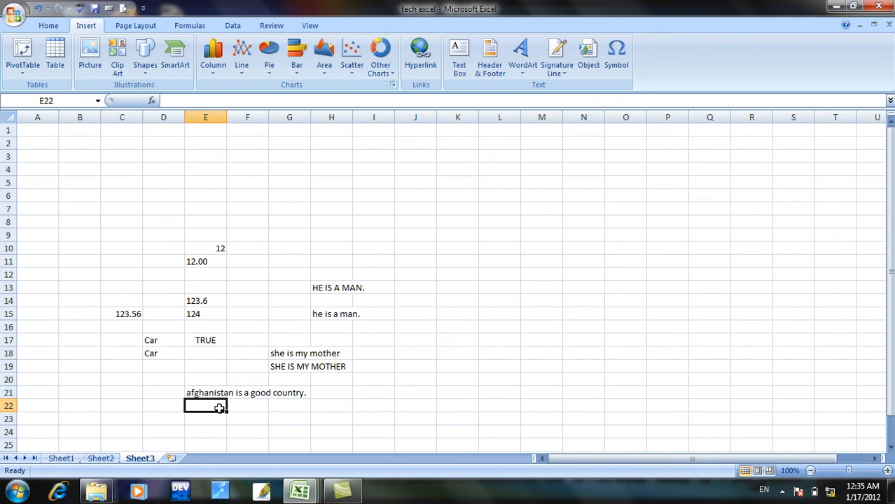
Enter the formula =upper(E21) in cell E22 to convert the sentence about Afghanistan to uppercase, and reselect the cell.
{"action": "type", "text": "="}
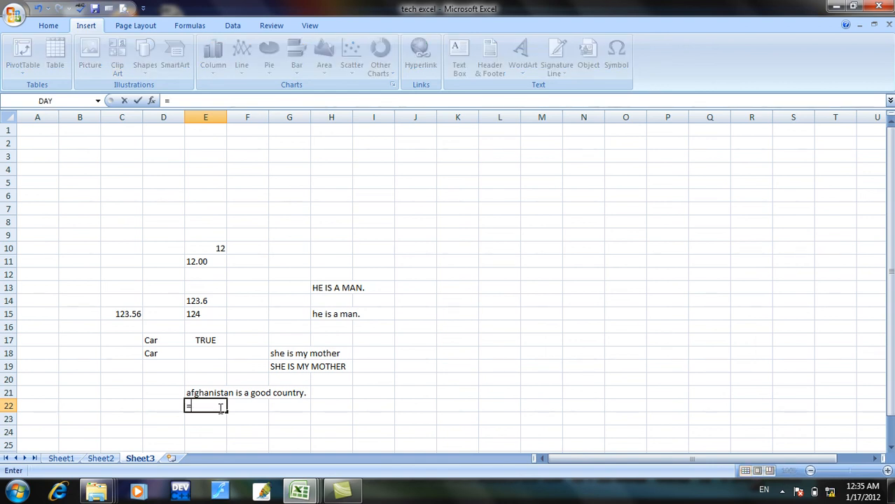
{"action": "type", "text": "upper"}
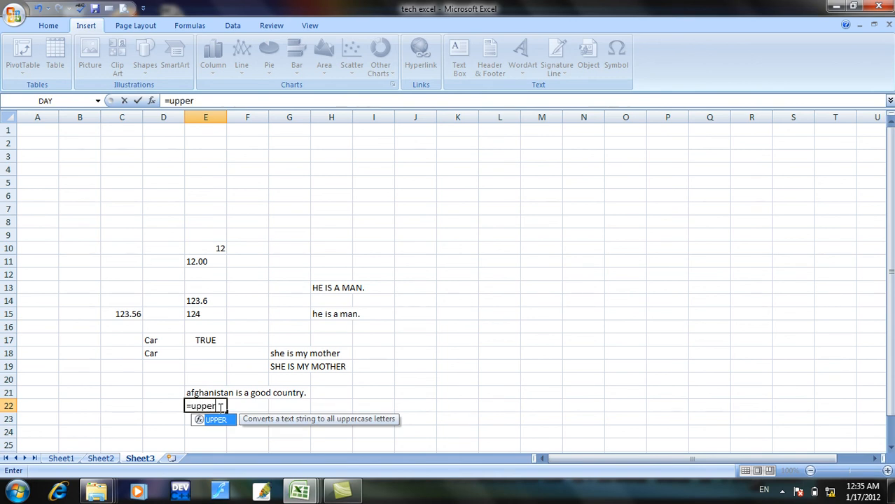
{"action": "type", "text": "("}
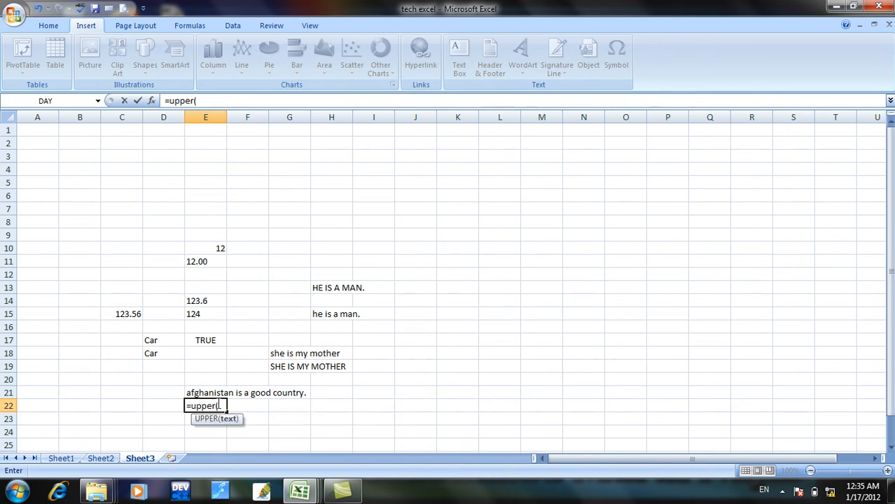
{"action": "left_click", "coordinate": [214, 393]}
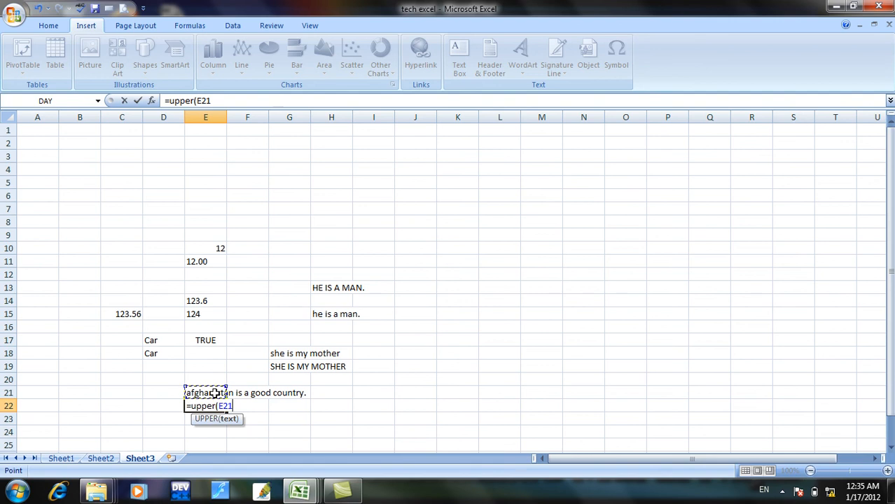
{"action": "type", "text": ")"}
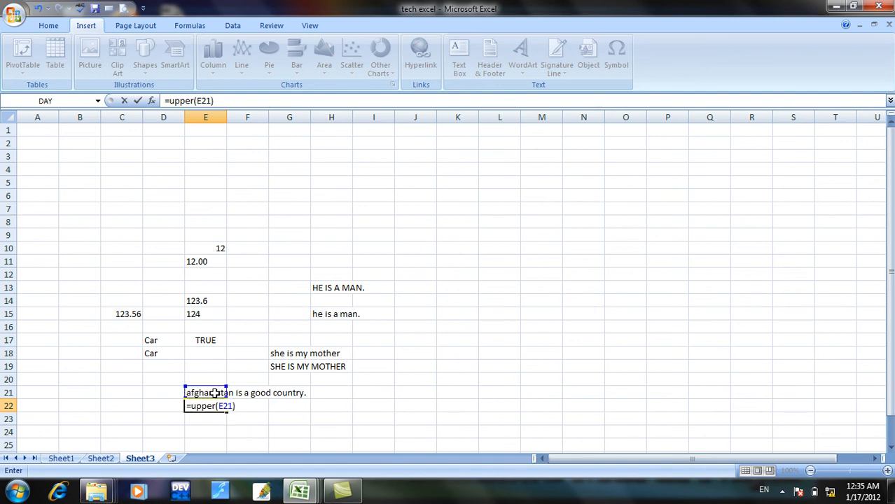
{"action": "key", "text": "Return"}
{"action": "left_click", "coordinate": [217, 406]}
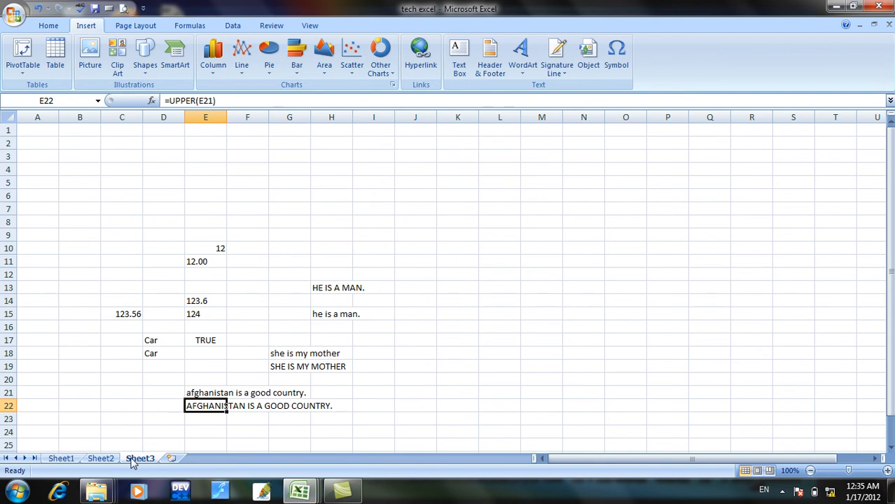
Return to the Sheet1 function list and minimize the workbook window to show the desktop.
{"action": "left_click", "coordinate": [70, 460]}
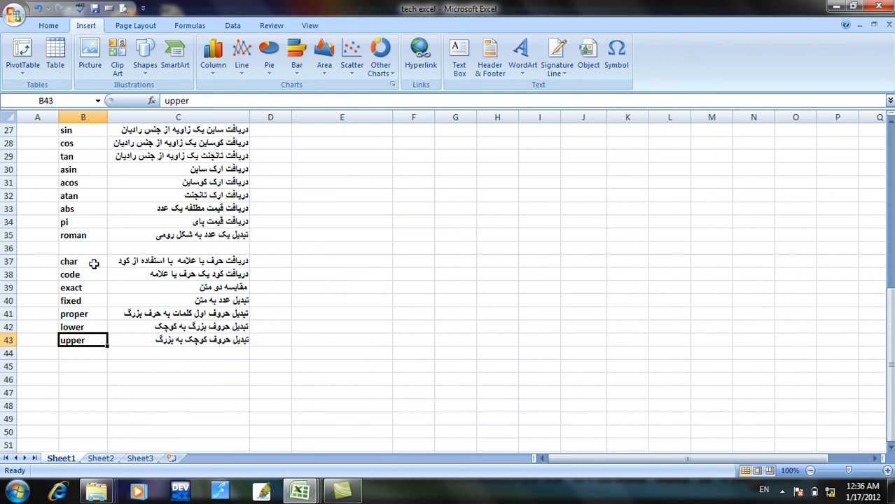
{"action": "left_click", "coordinate": [836, 6]}
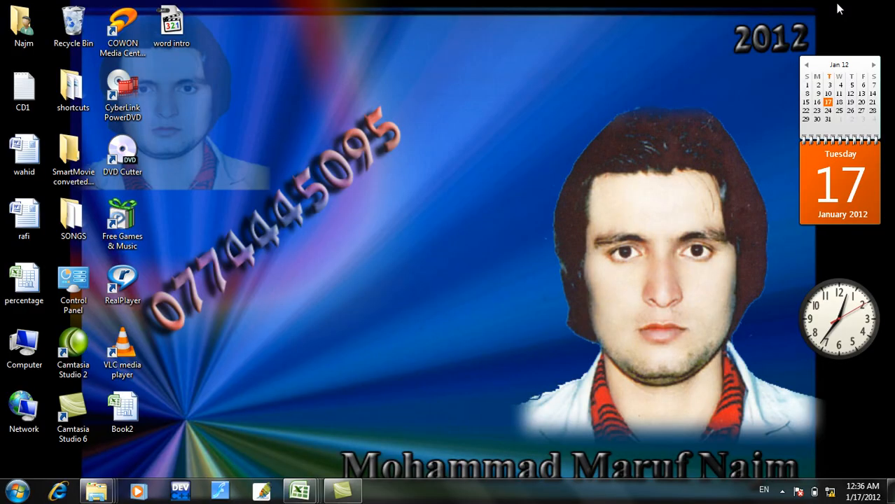